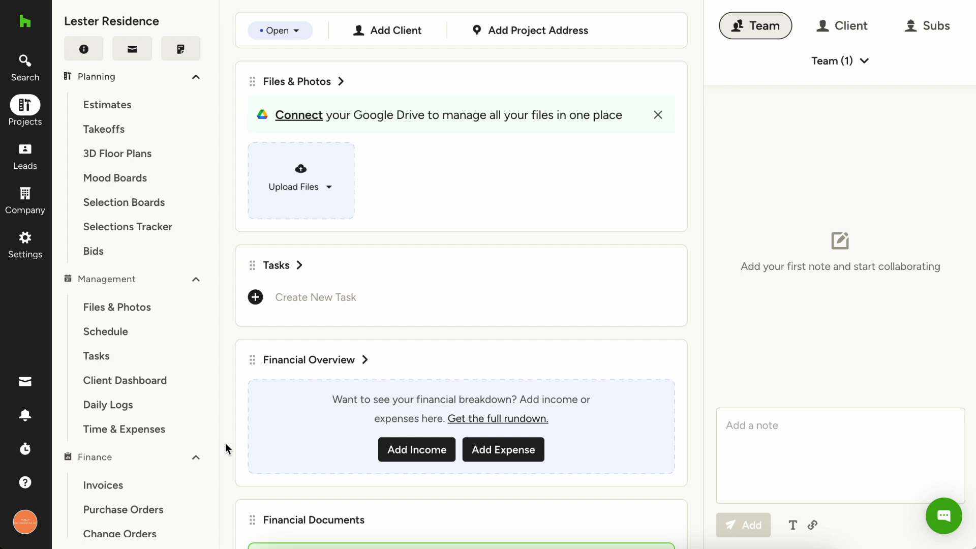
Open the Lester Residence Schedule page and start a new blank schedule from scratch
click(166, 335)
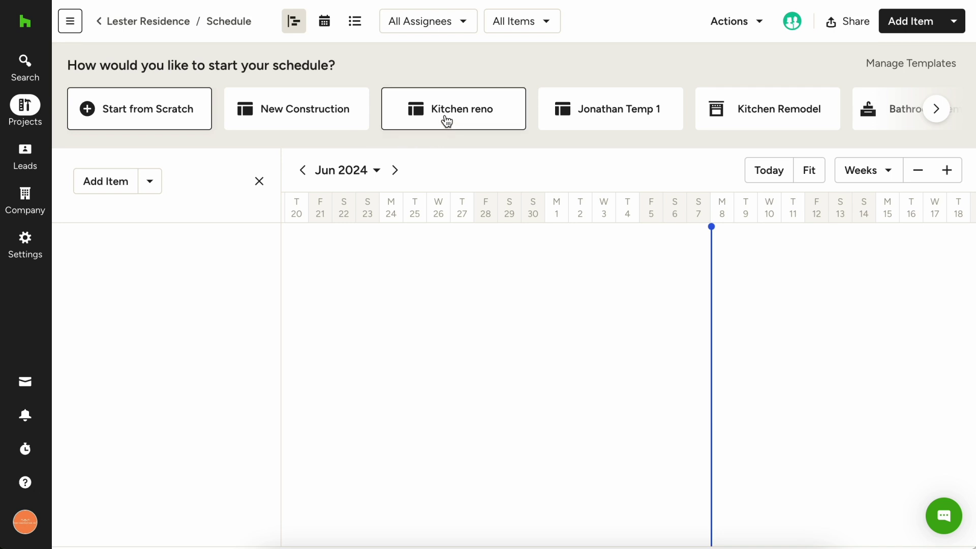
click(192, 124)
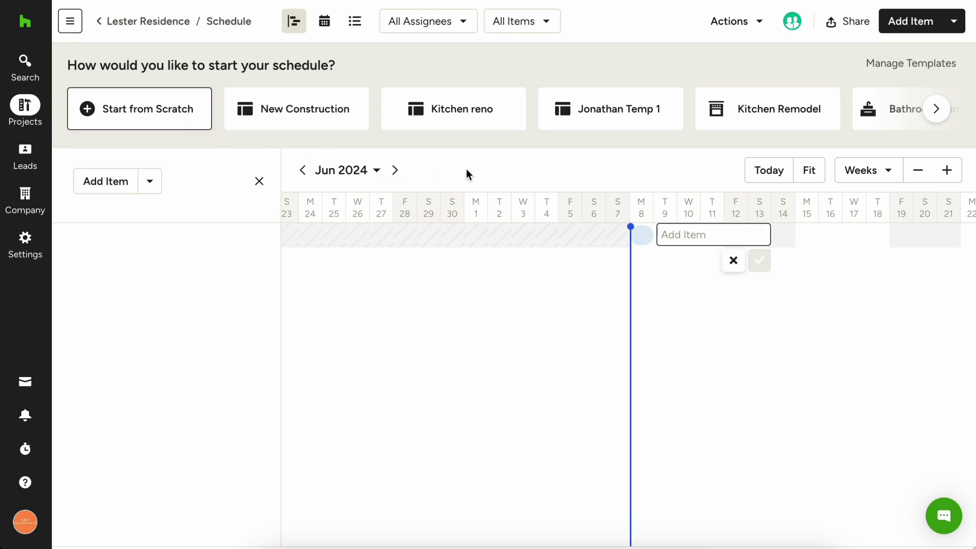
click(953, 23)
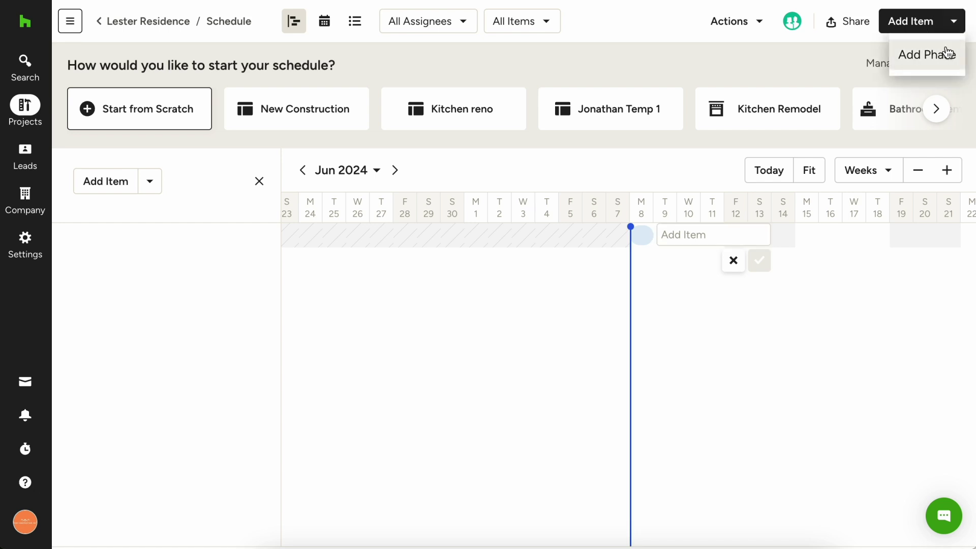
Add the phases Planning, Site Work and Rough-ins to the schedule
click(948, 52)
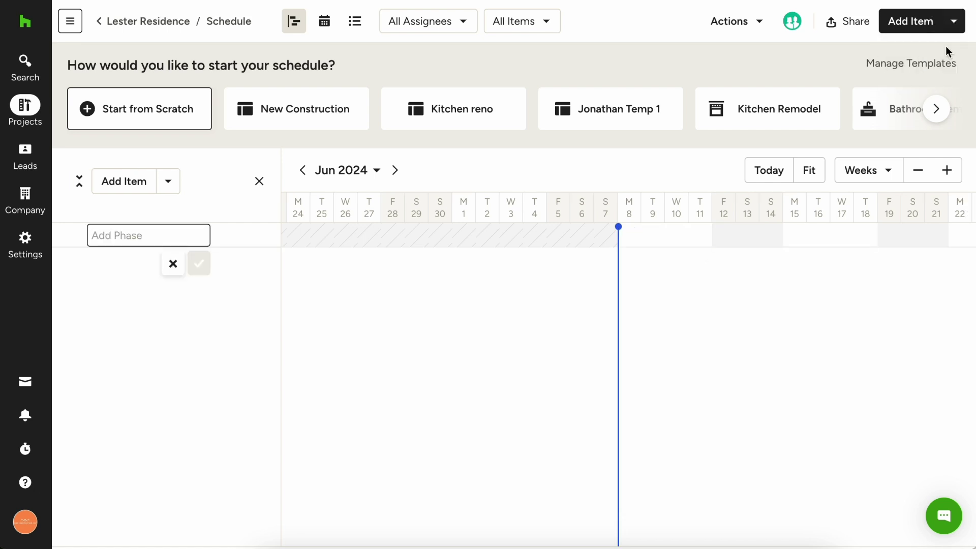
text(Plannin)
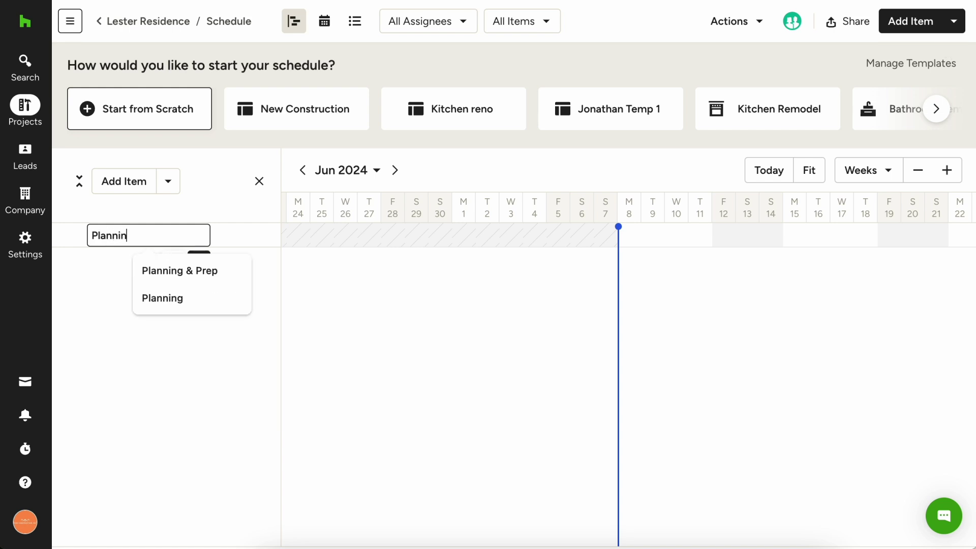
text(g)
key(Return)
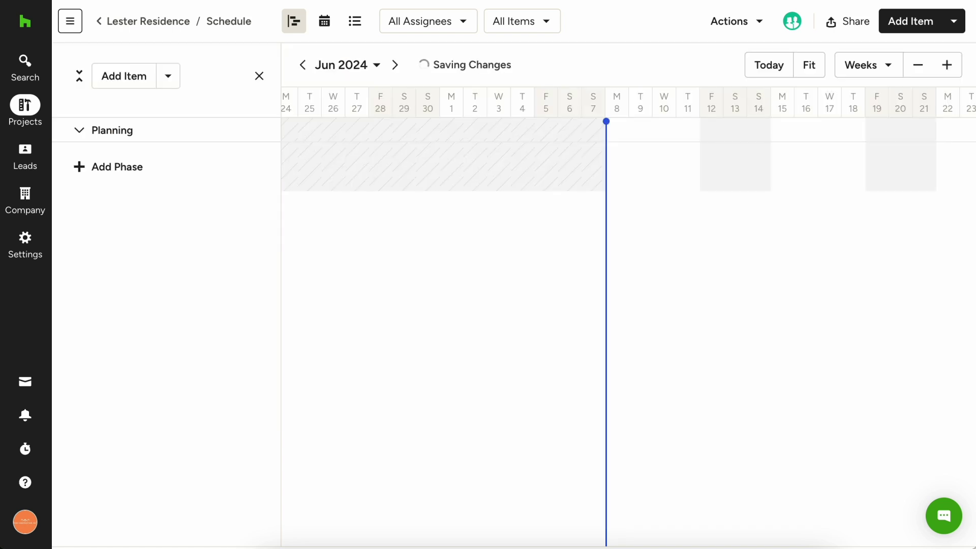
click(116, 166)
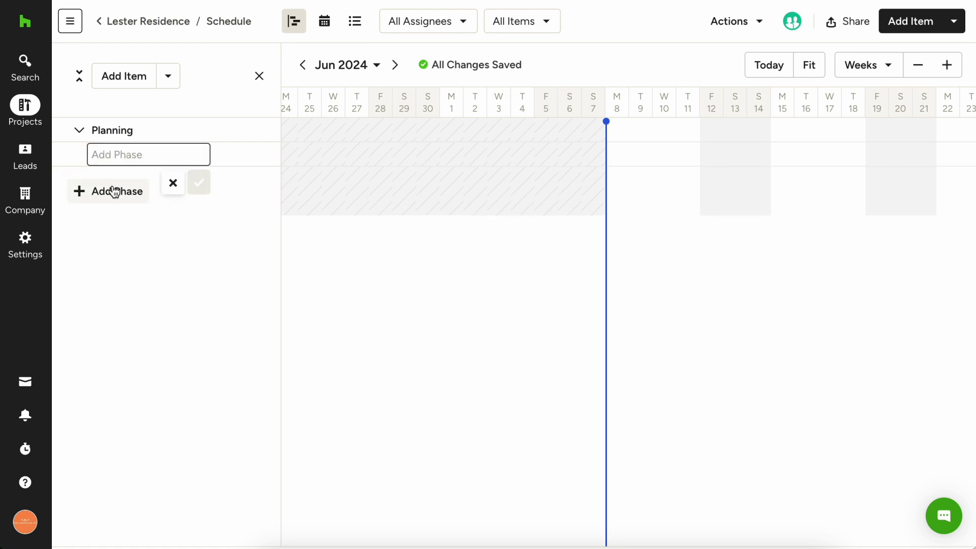
text(Site Work)
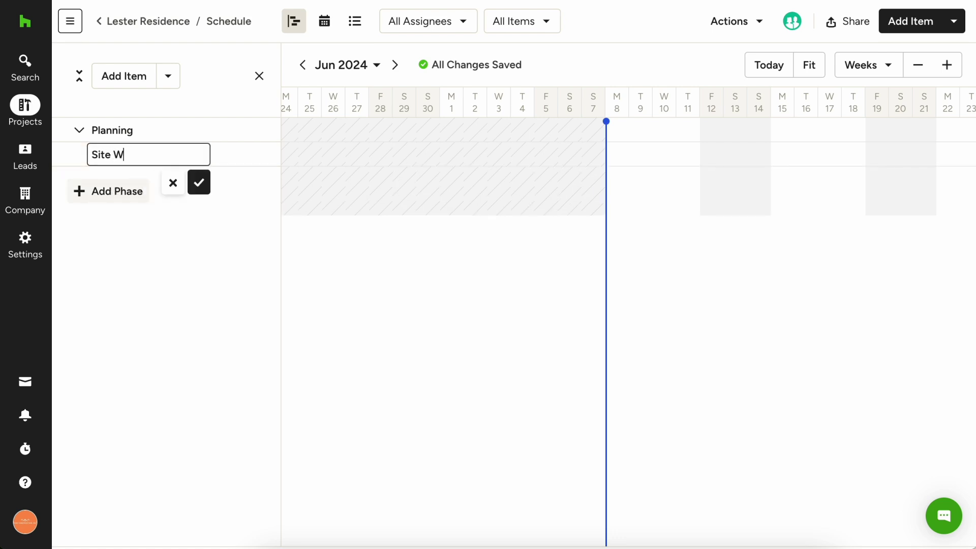
click(199, 185)
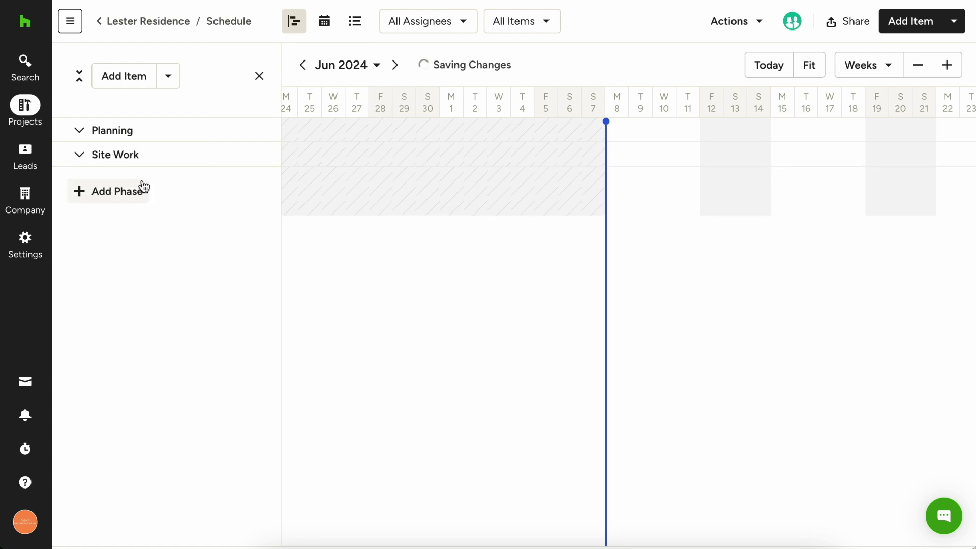
click(121, 191)
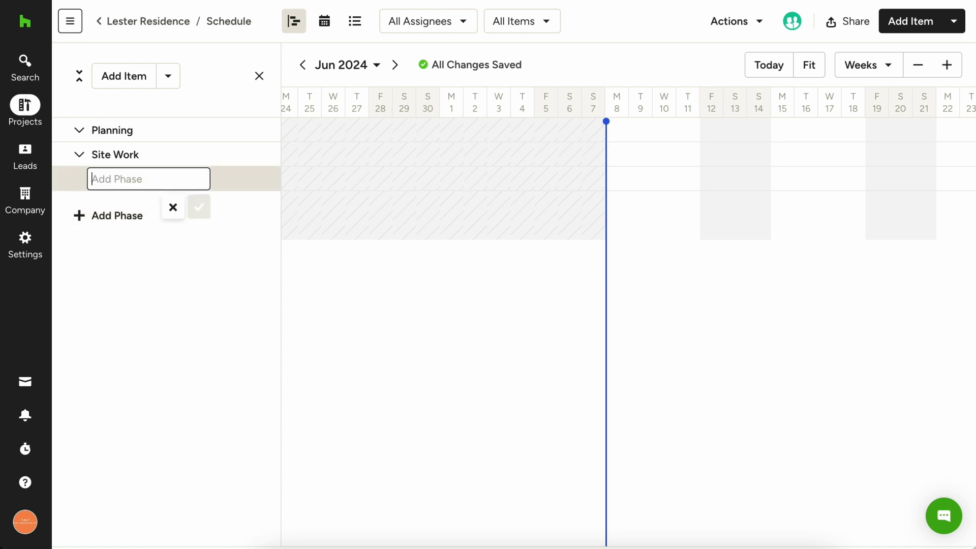
text(Rough-ins)
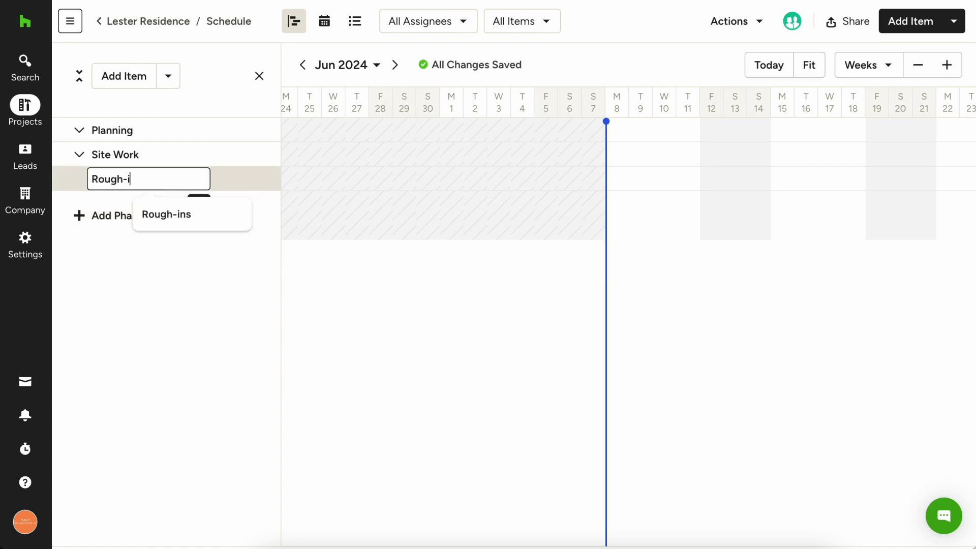
key(Return)
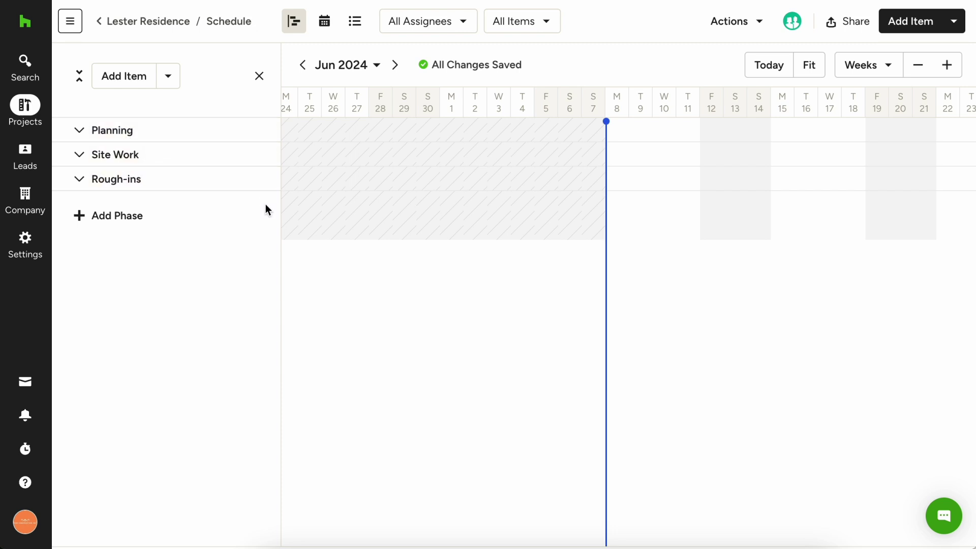
Add Plumbing Rough In and Electrical Rough In under Rough-ins, stretching Plumbing to two days
click(265, 178)
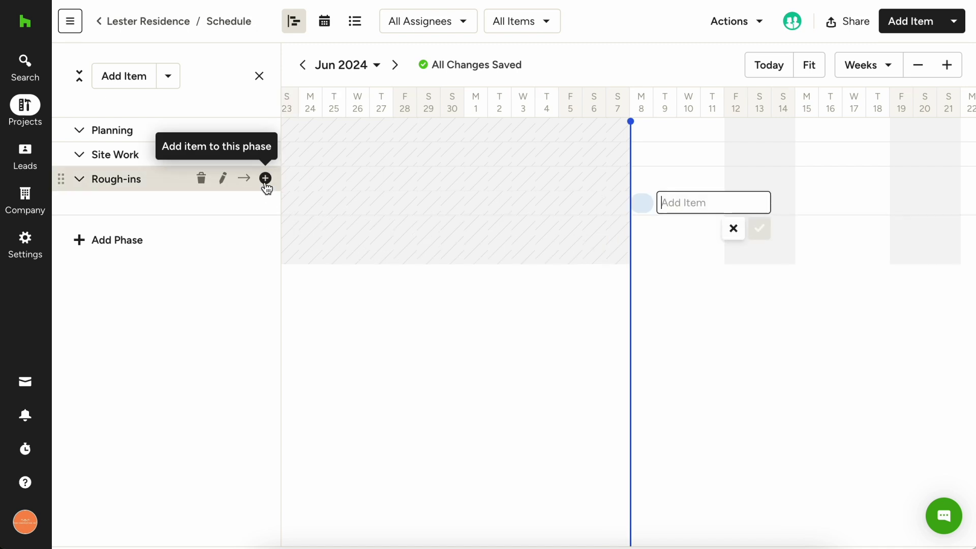
text(Plumb)
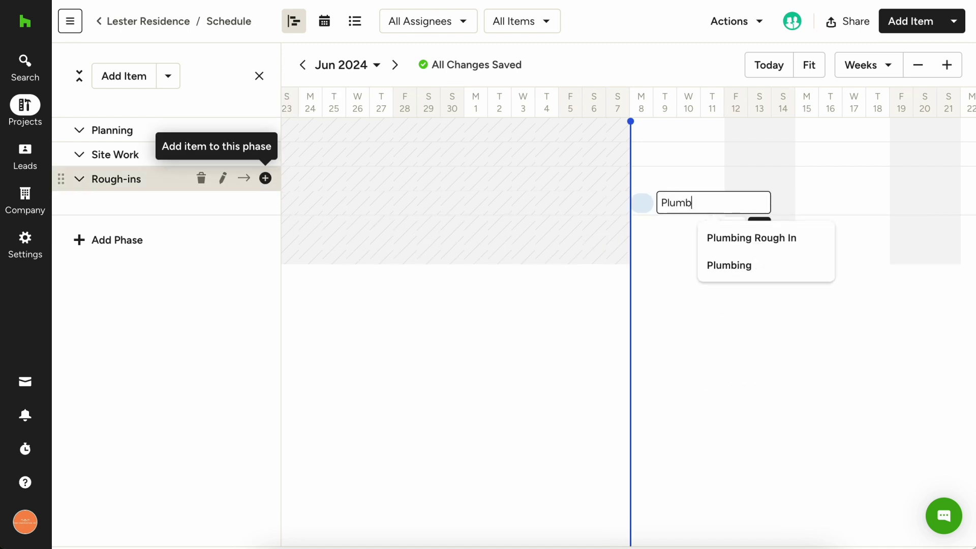
key(Down)
key(Return)
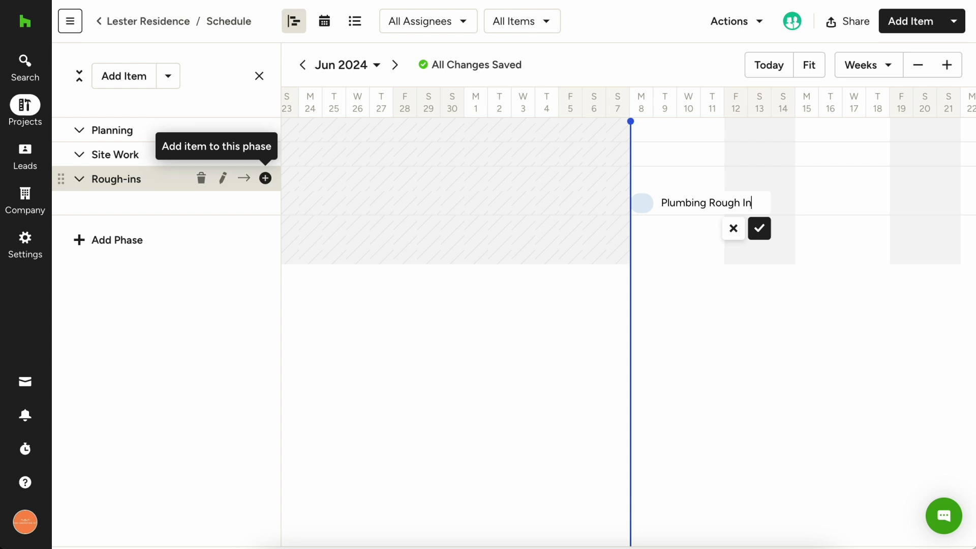
click(763, 237)
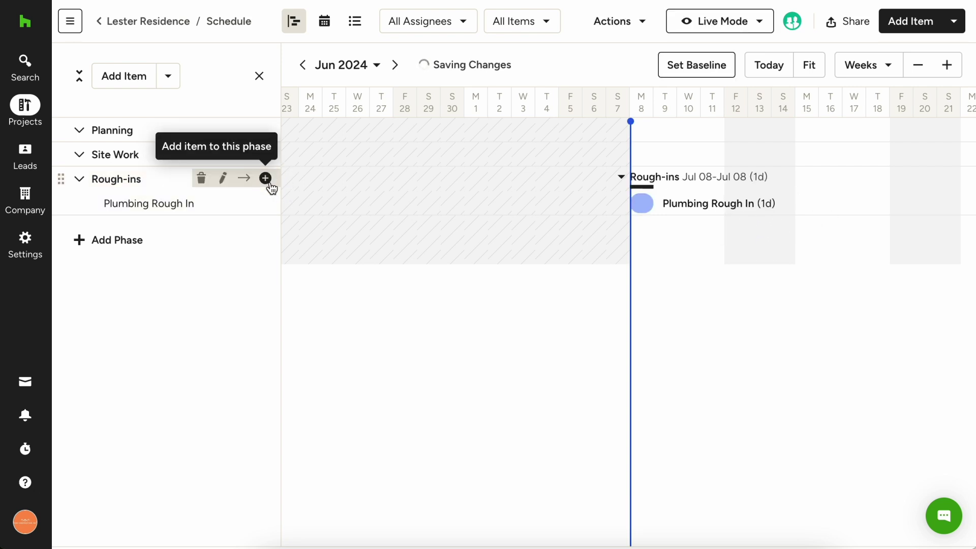
click(266, 177)
text(Elec)
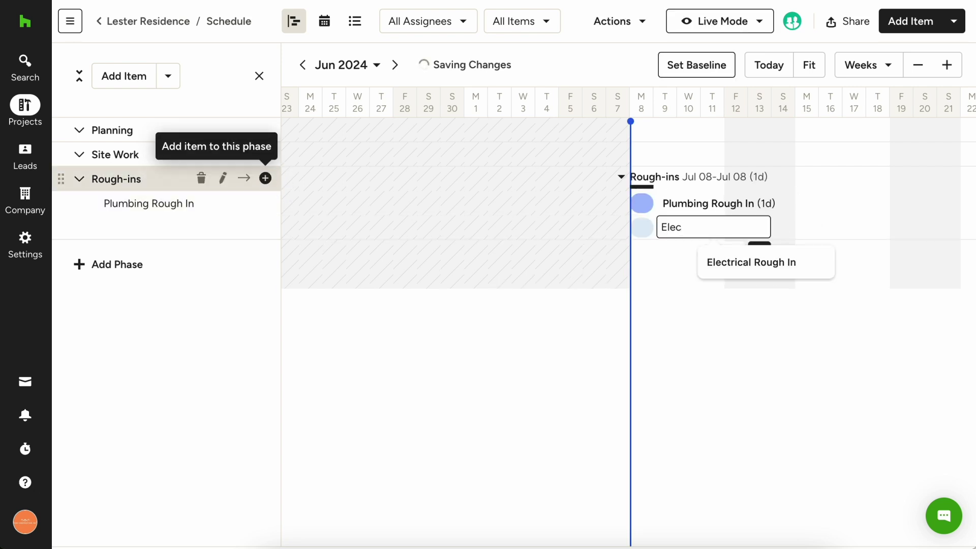
click(734, 261)
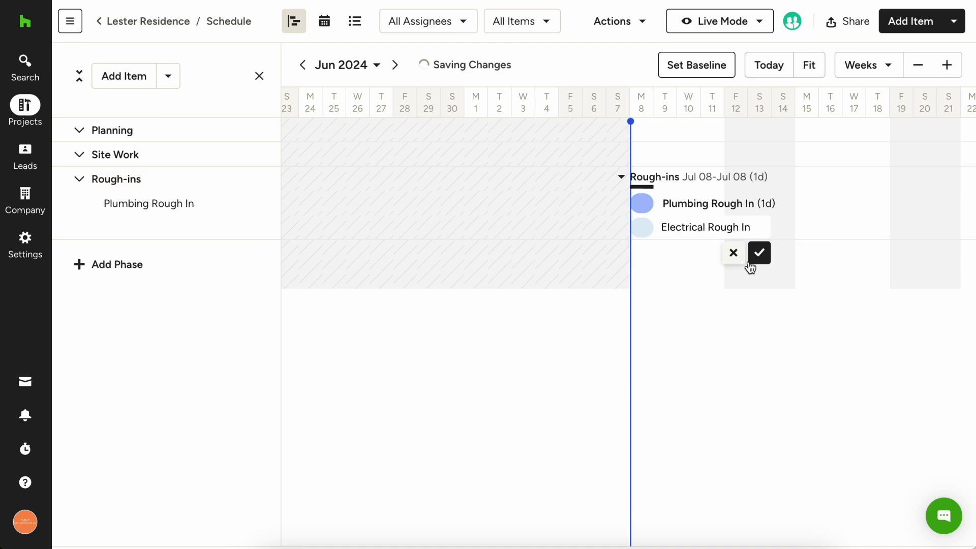
click(750, 262)
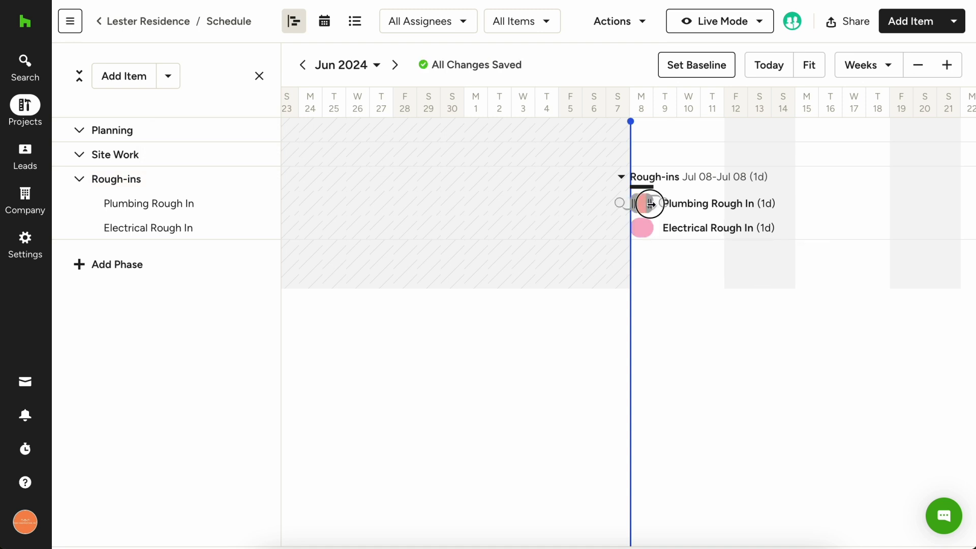
drag(651, 204, 665, 204)
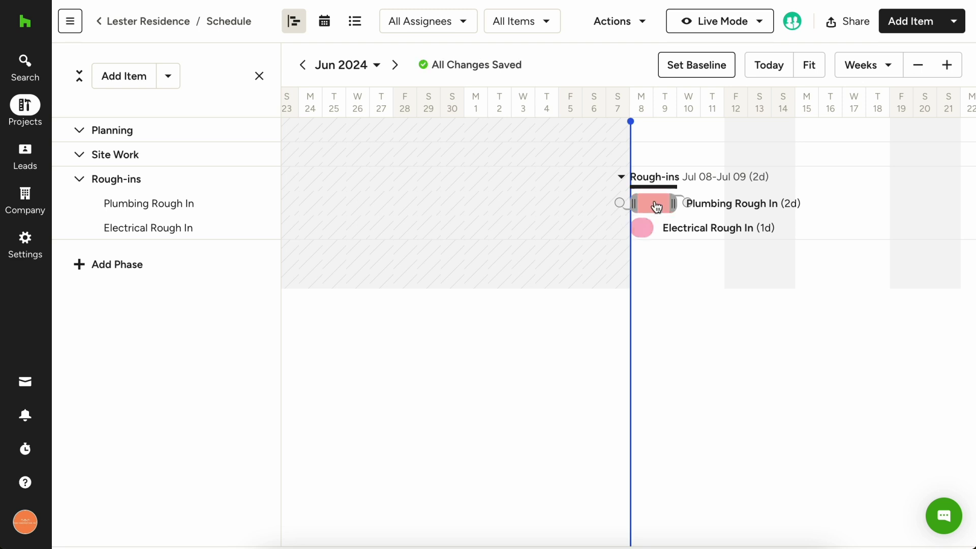
Drag the Electrical Rough In bar later to Jul 11 on the timeline
click(654, 201)
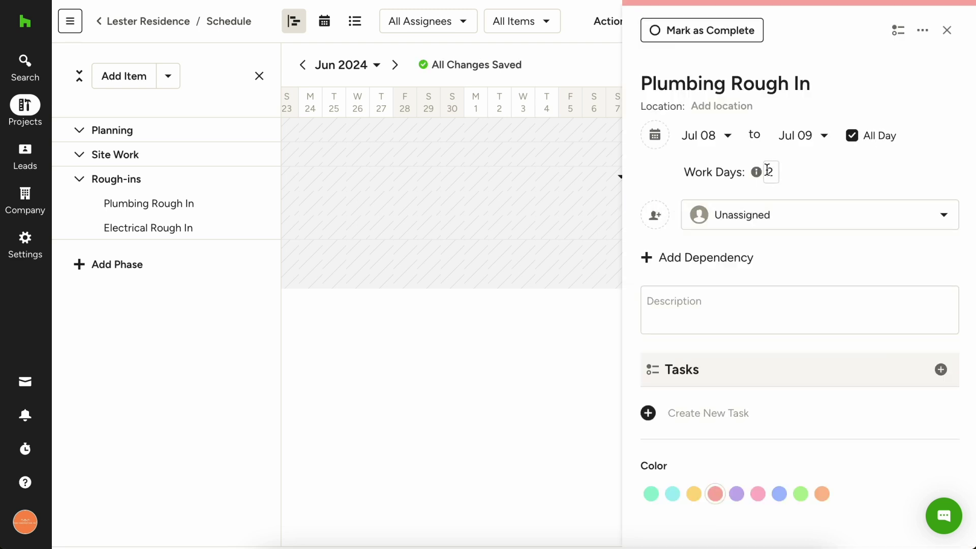
click(947, 30)
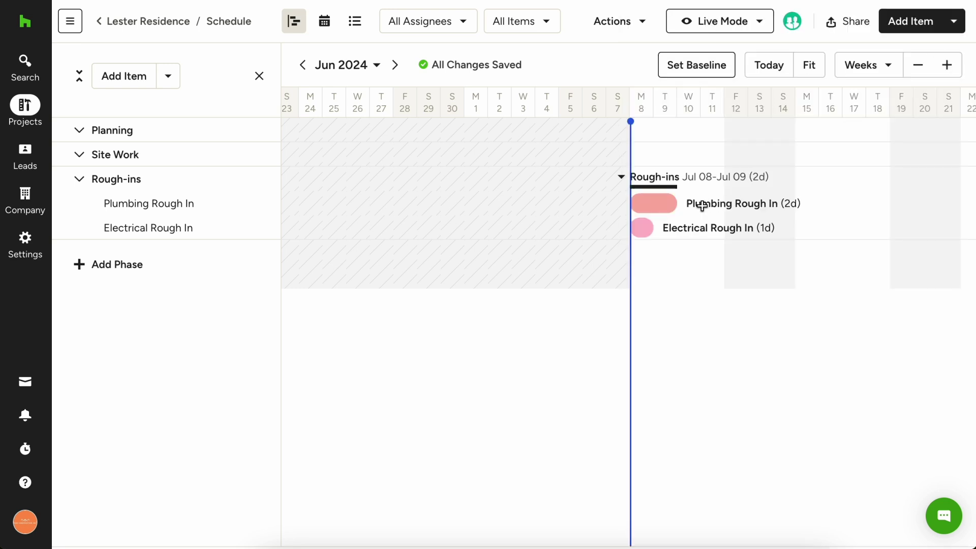
mouse_move(655, 228)
mouse_move(682, 206)
drag(641, 228, 713, 234)
Set Electrical Rough In's start date to July 15 in its details panel
click(714, 234)
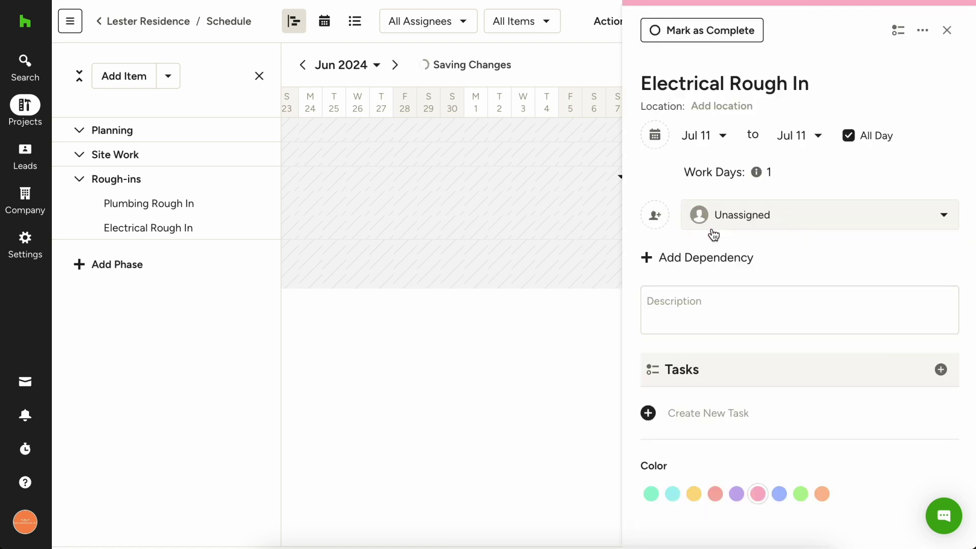
click(702, 134)
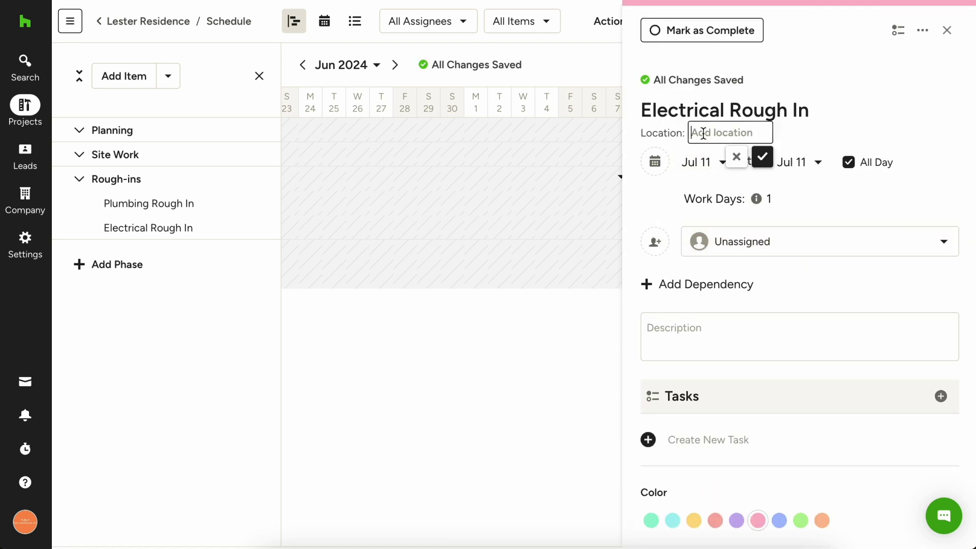
click(708, 161)
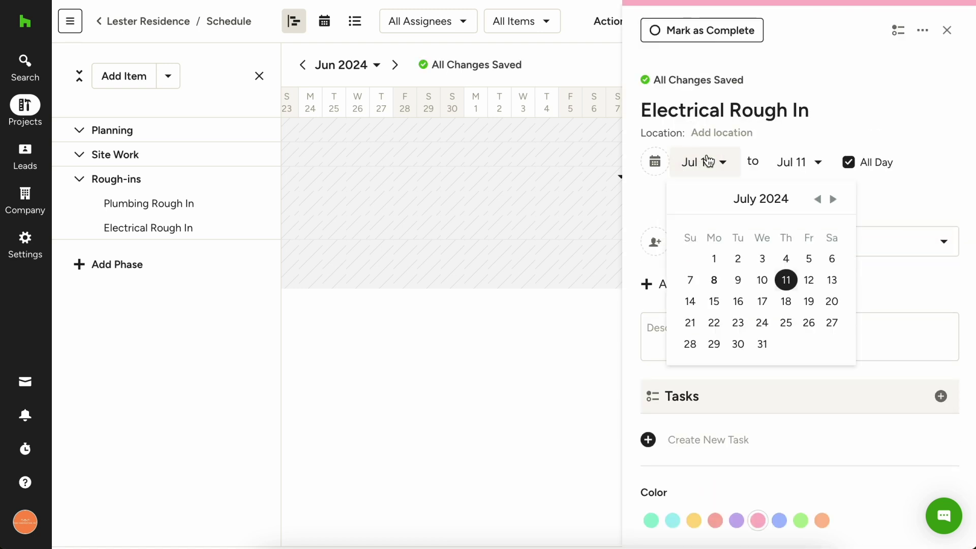
click(719, 303)
click(948, 30)
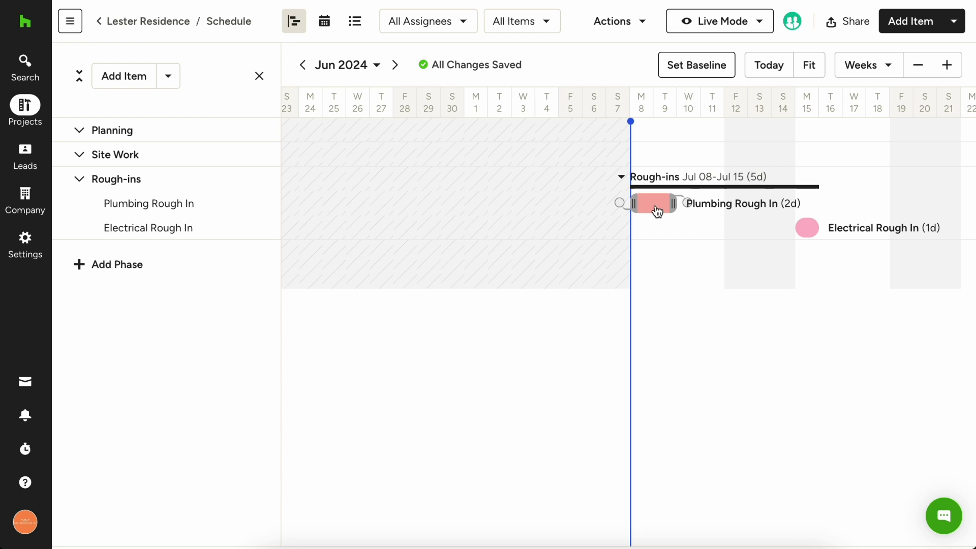
Link Plumbing Rough In's end to Electrical Rough In's start and check the dependency
drag(687, 203, 790, 229)
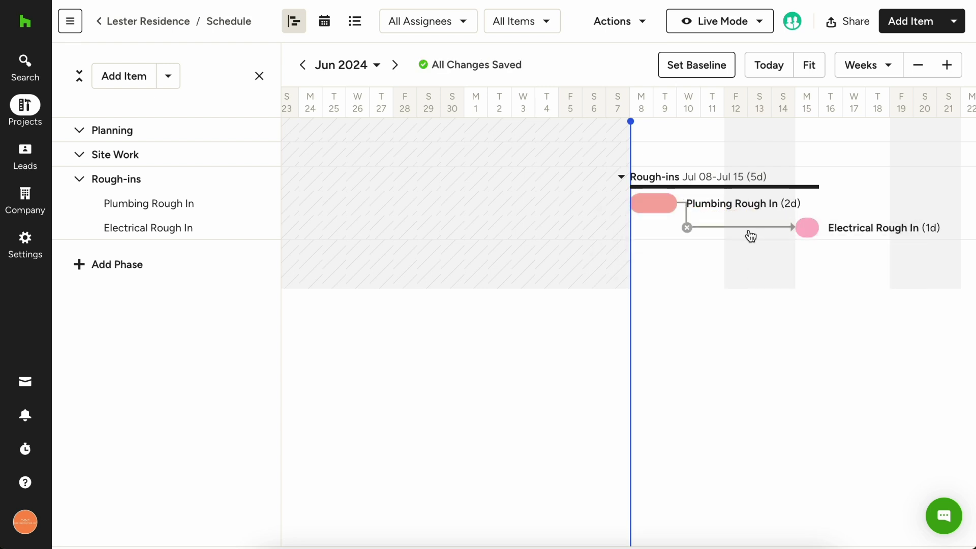
click(663, 213)
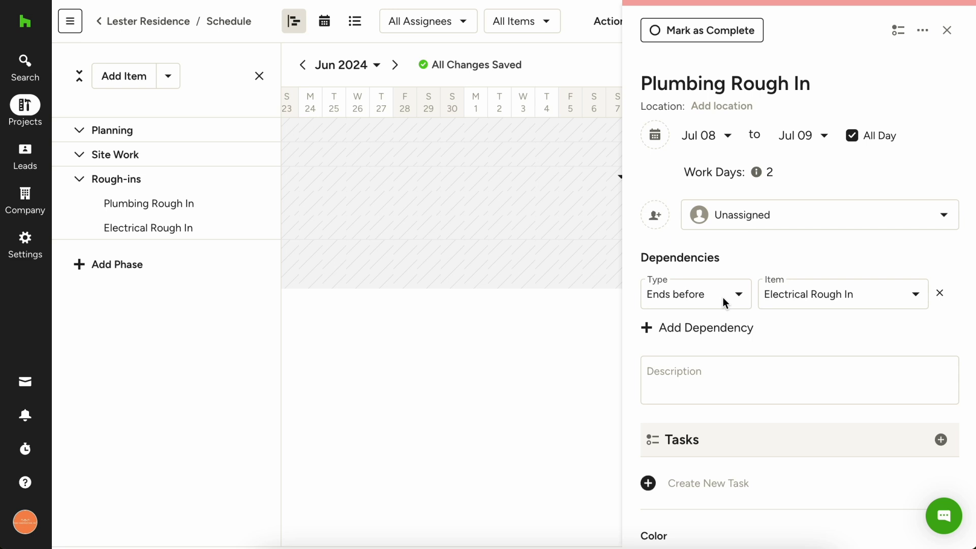
click(949, 32)
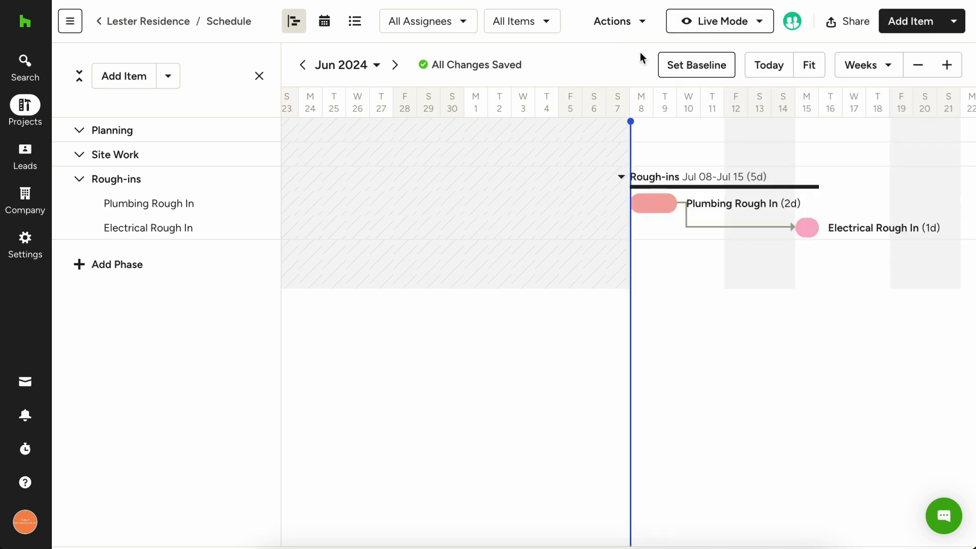
Try moving the schedule start date to July 15 from Actions, then cancel
click(638, 23)
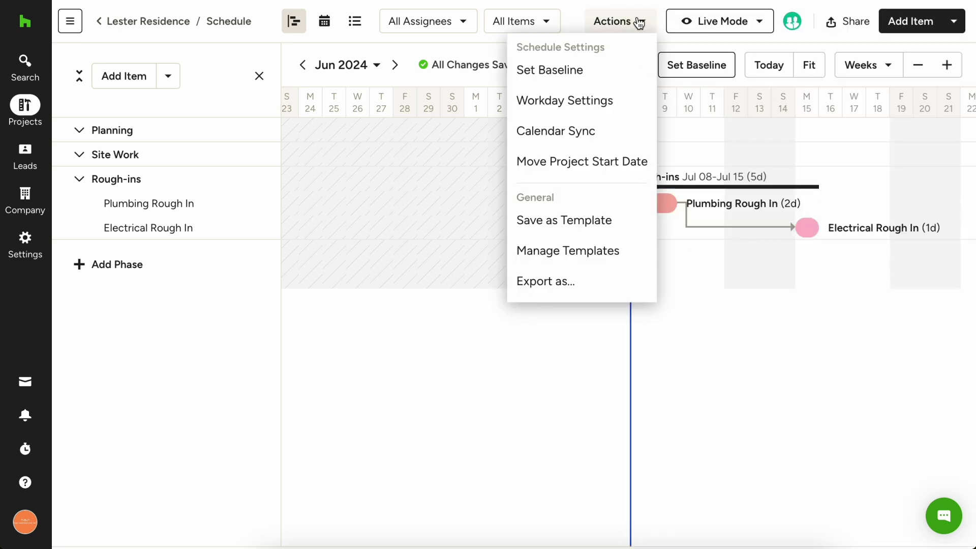
click(614, 162)
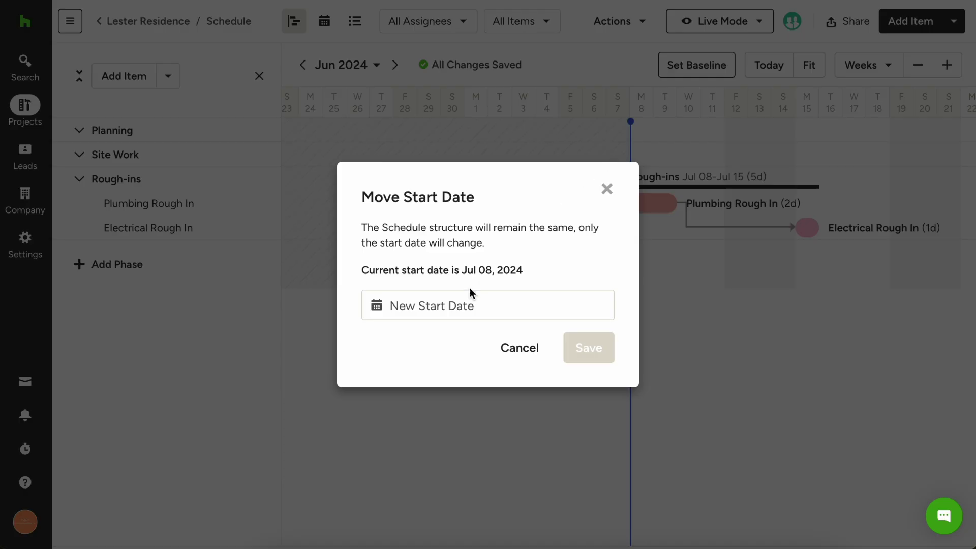
click(451, 315)
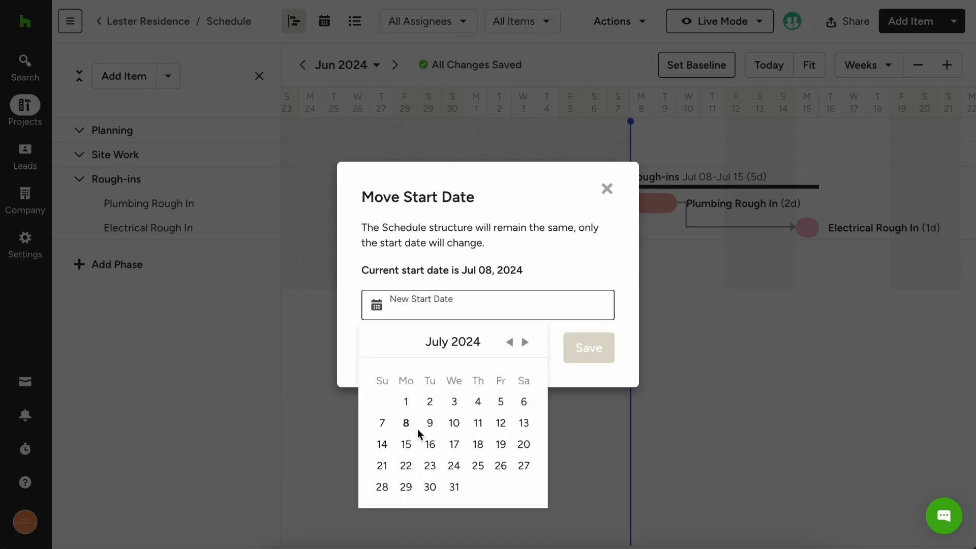
click(406, 445)
click(607, 188)
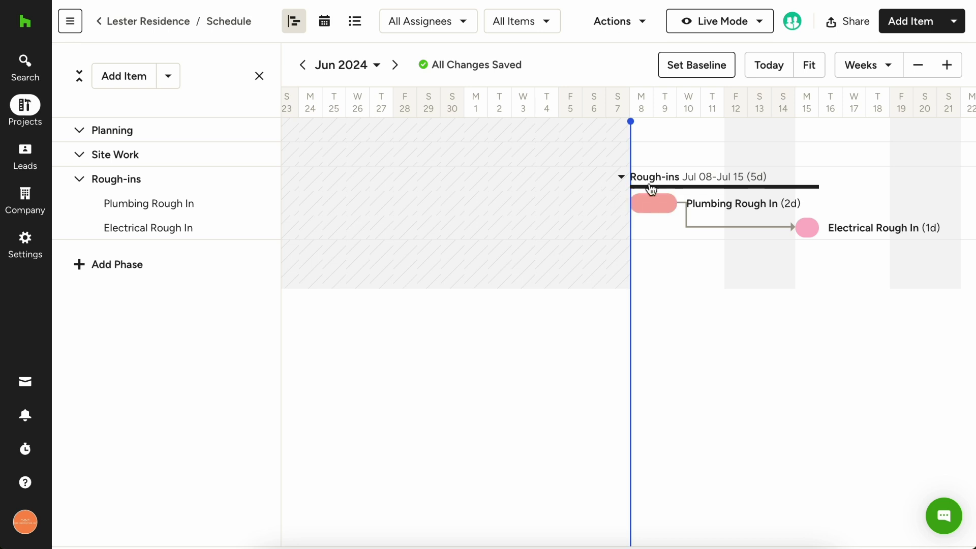
Shift the Rough-ins phase to start Jul 11 and Electrical Rough In to Jul 22
drag(647, 176, 719, 176)
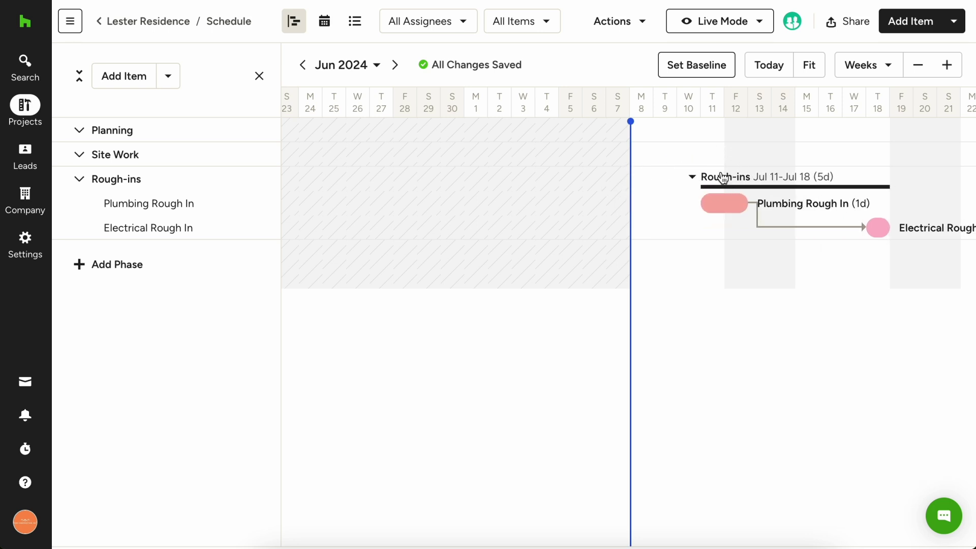
scroll(715, 284, right, 5)
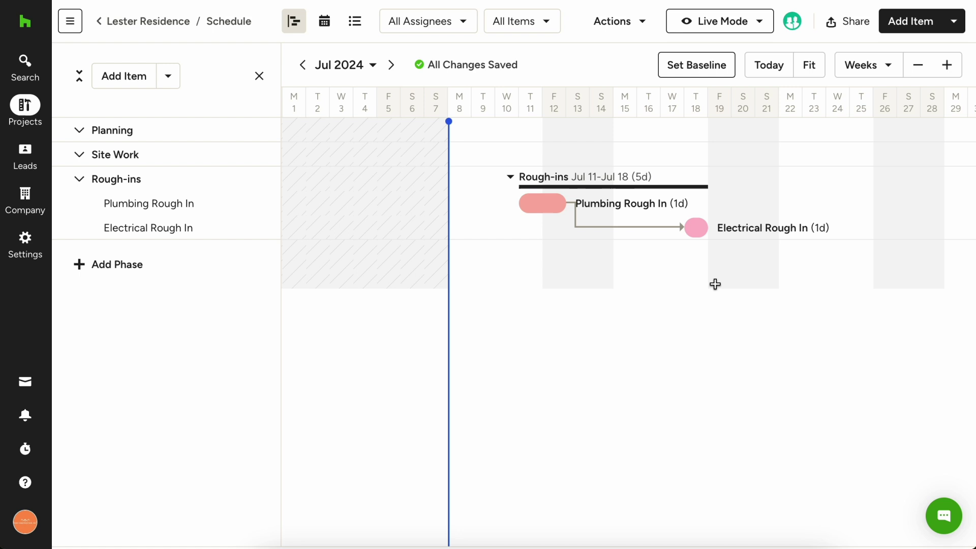
mouse_move(702, 232)
drag(697, 232, 795, 226)
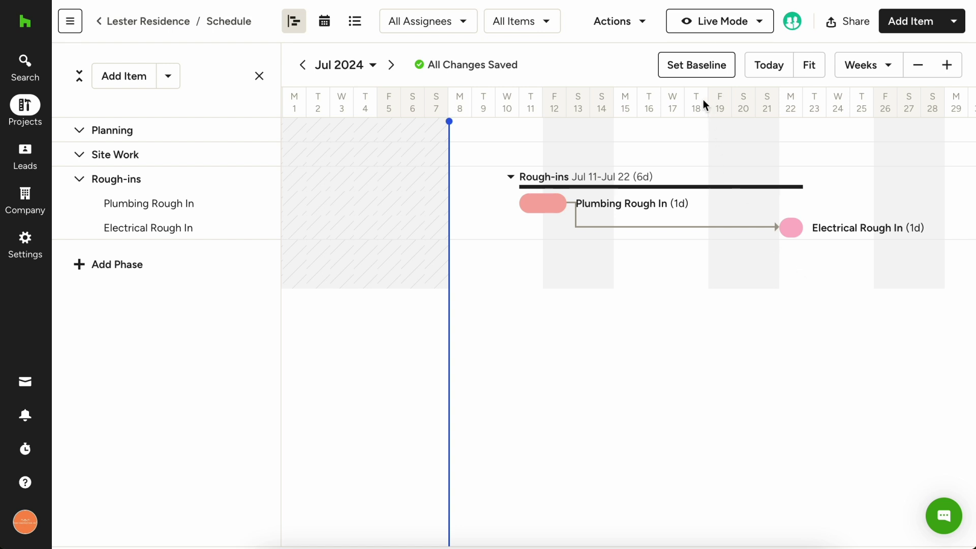
Set a schedule baseline, then delay Electrical Rough In two days to Jul 24
click(695, 70)
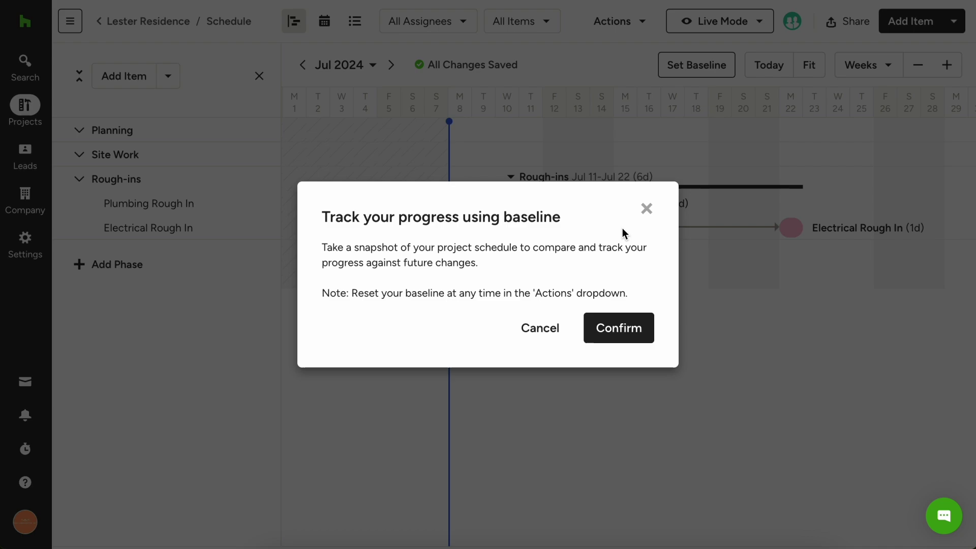
click(633, 325)
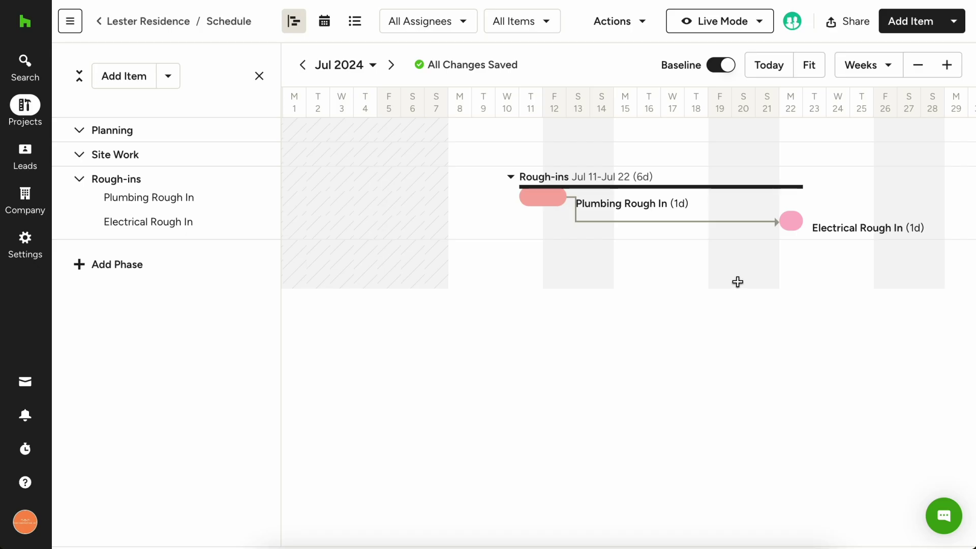
click(700, 245)
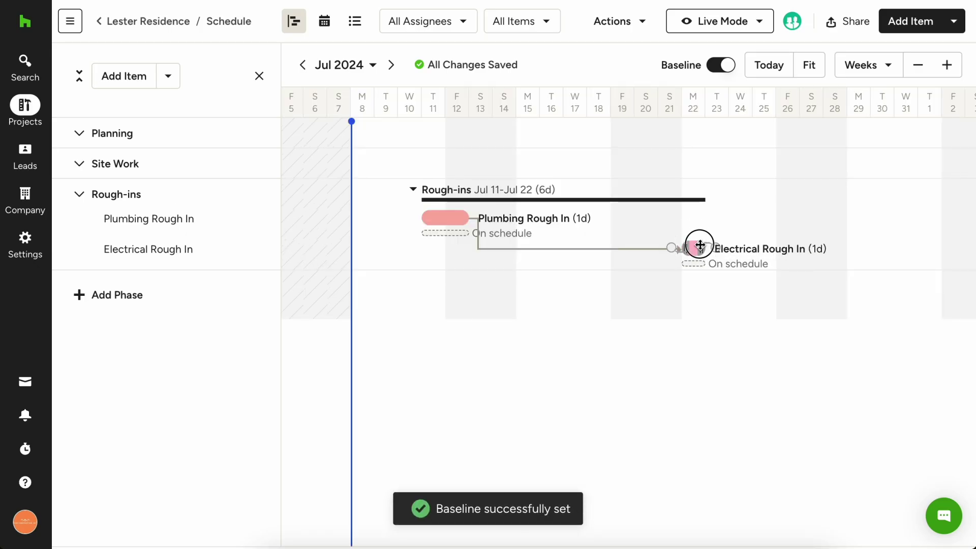
drag(700, 245, 745, 247)
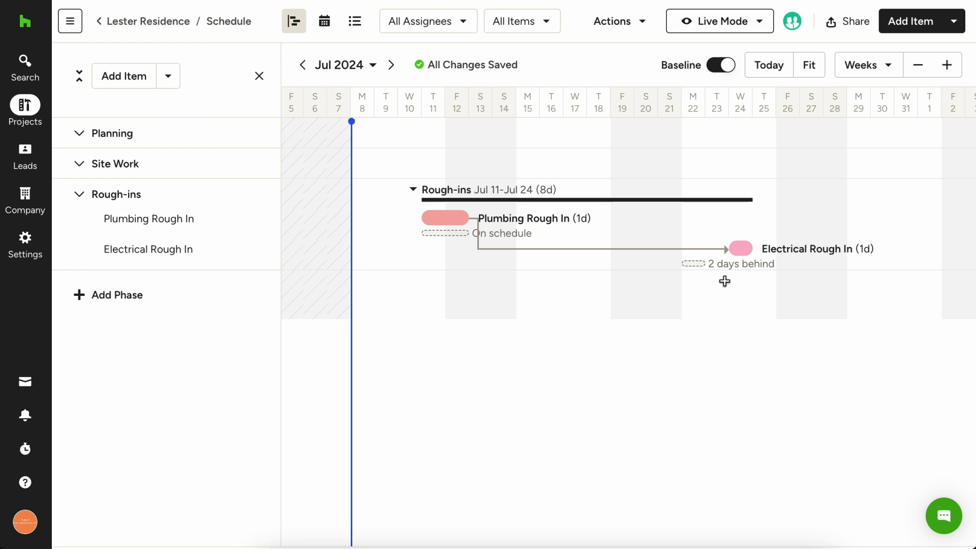
View the Share Schedule dialog without changes, then show the Live Mode dropdown
click(840, 32)
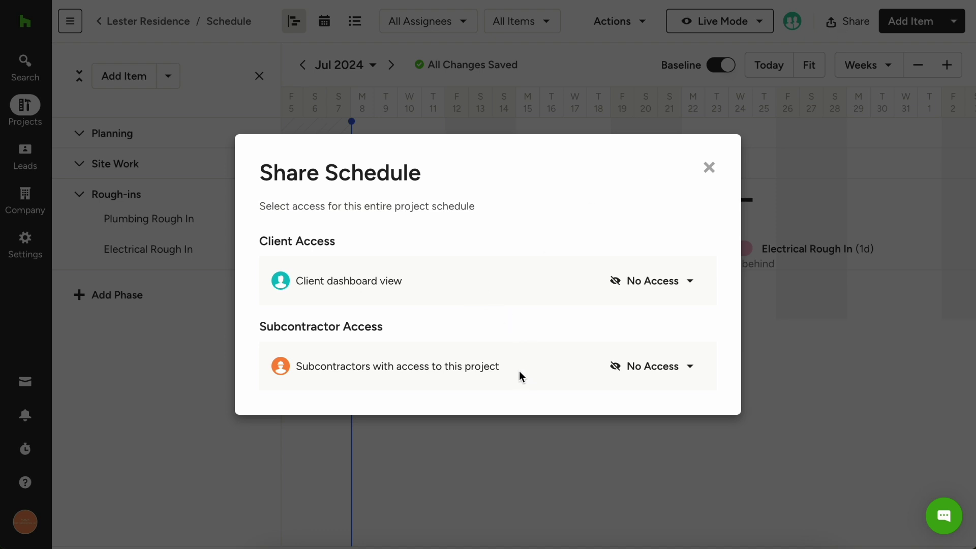
click(709, 169)
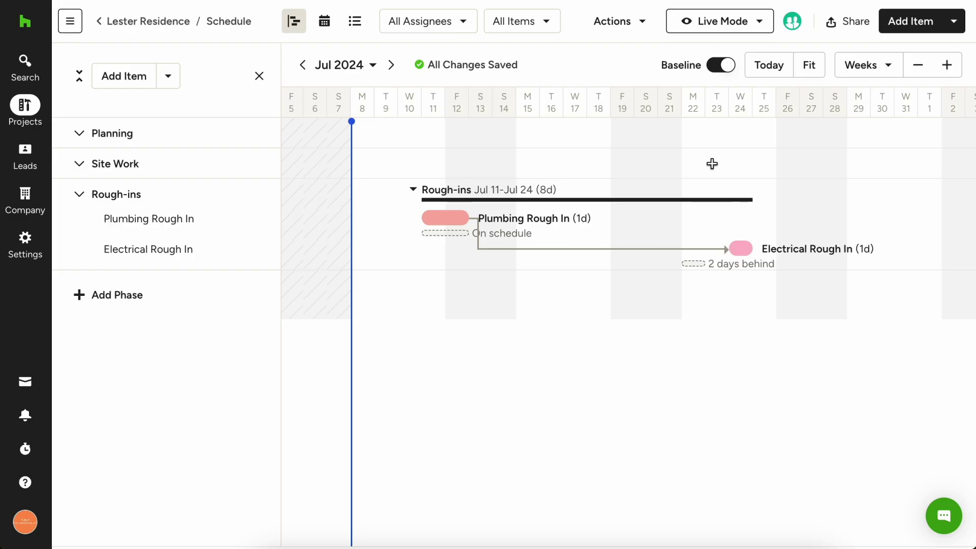
click(761, 25)
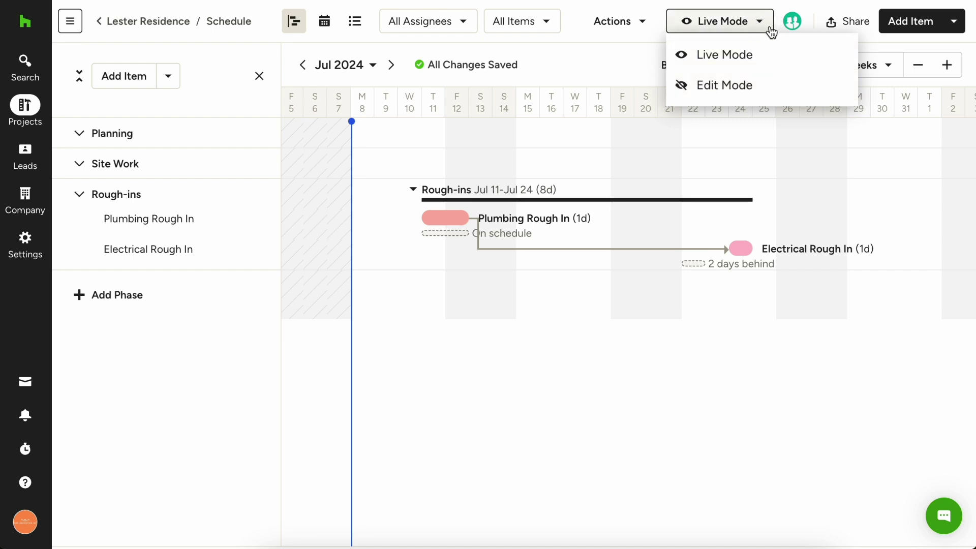
click(751, 88)
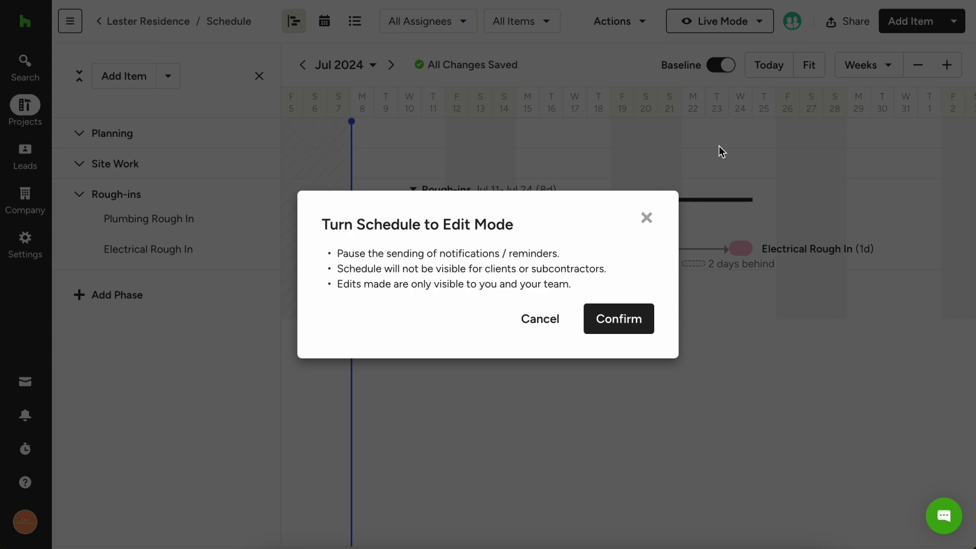
click(639, 317)
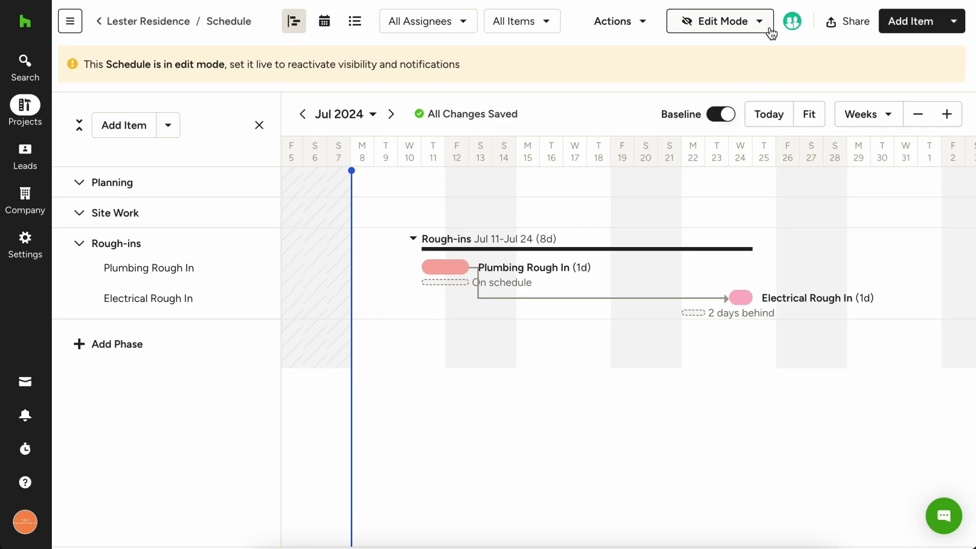
click(765, 28)
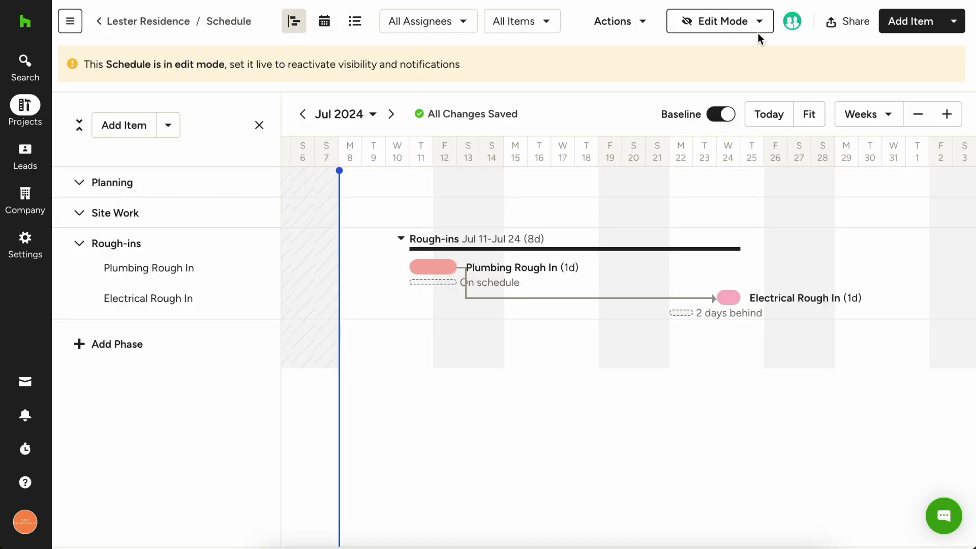
click(758, 29)
click(752, 53)
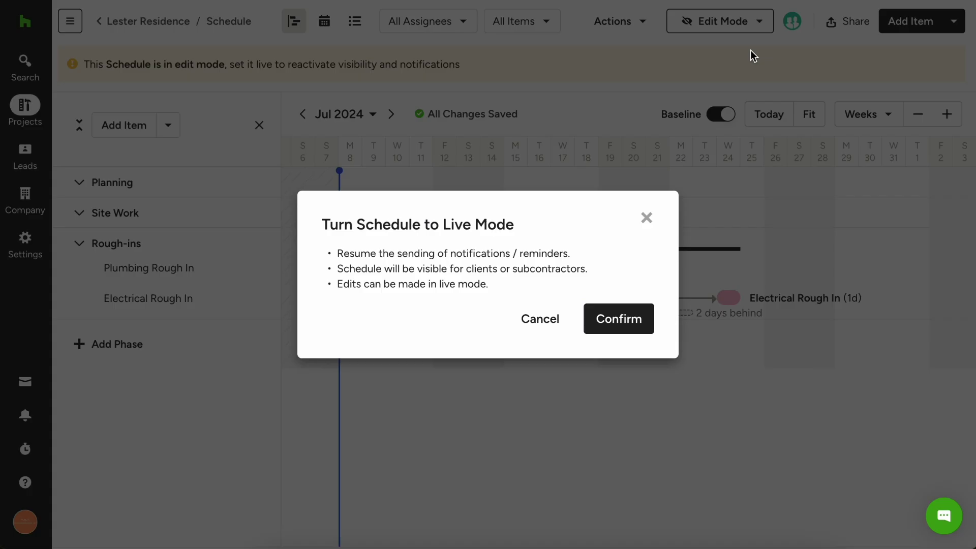
click(635, 319)
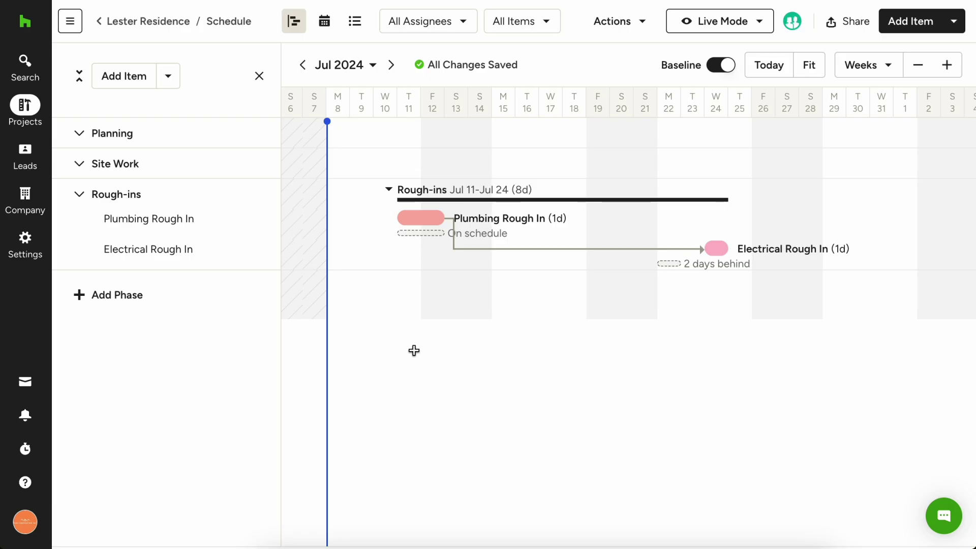
Add a Contact Sub task to Plumbing Rough In's details
mouse_move(427, 222)
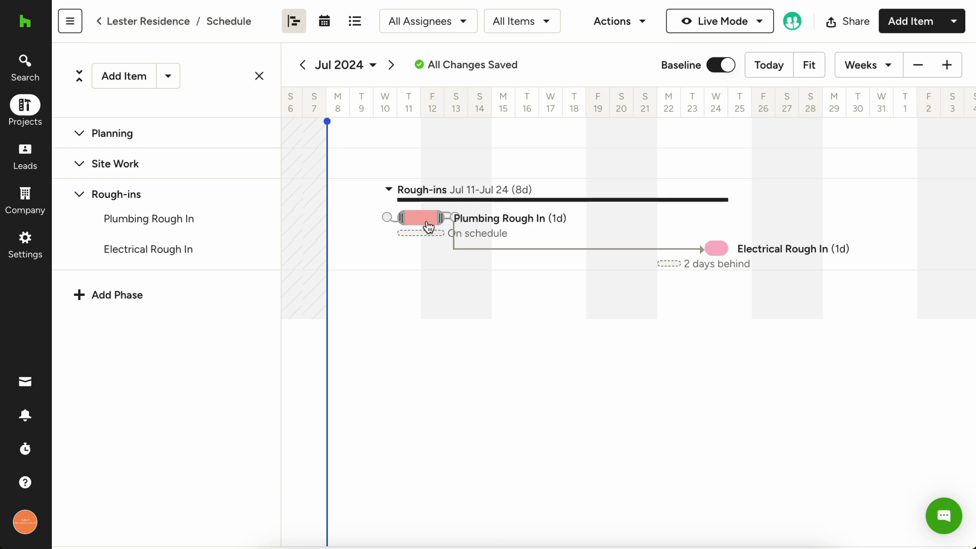
click(429, 224)
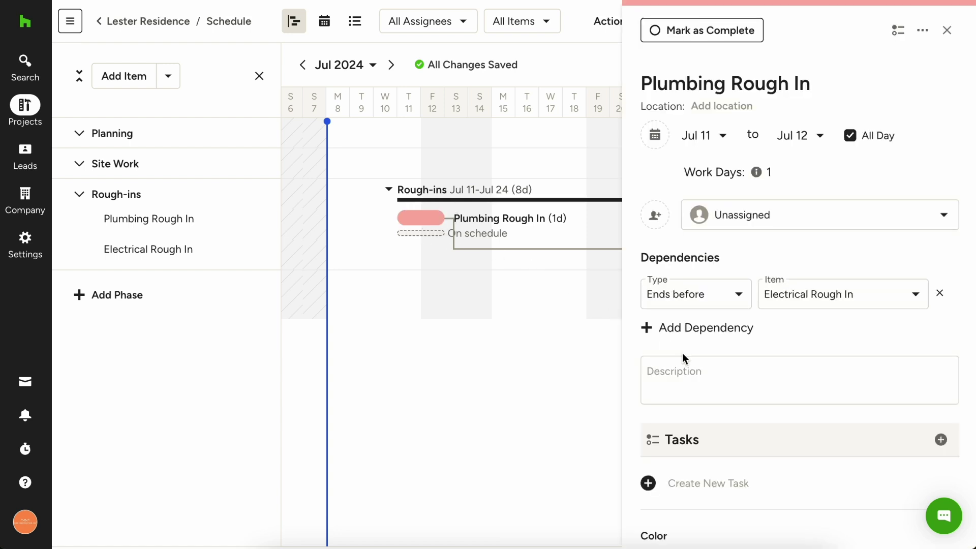
scroll(690, 378, down, 2)
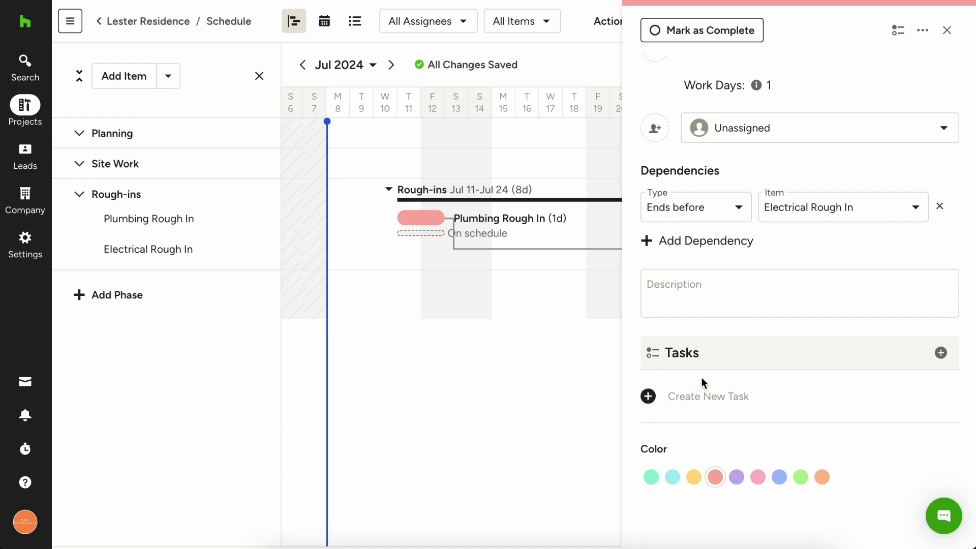
click(701, 397)
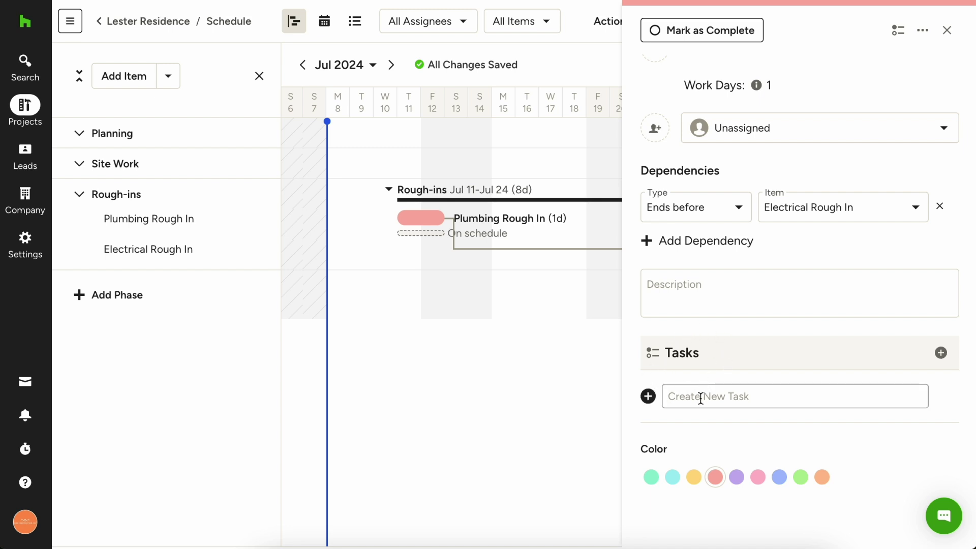
text(Conta)
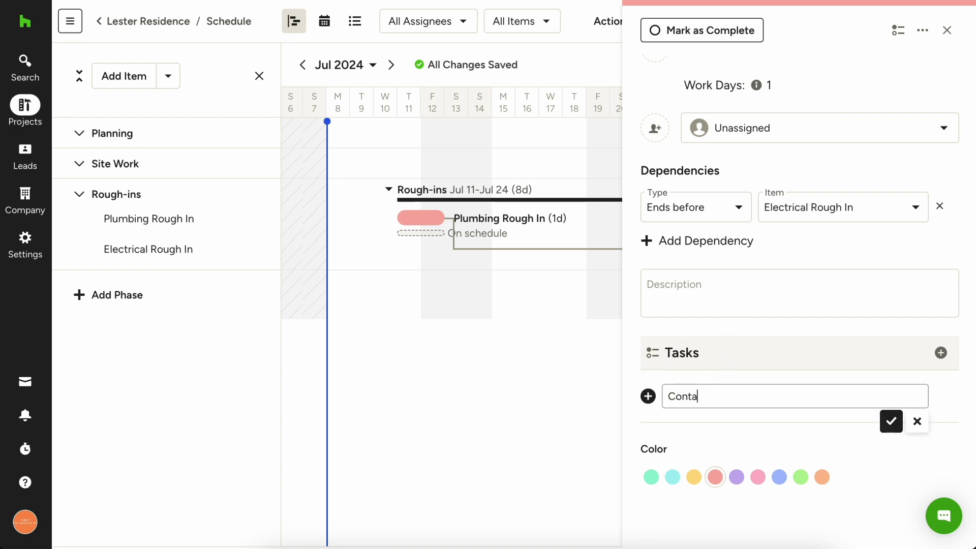
text(ct)
key(BackSpace)
text(ct Sub)
click(891, 421)
Add Review & Approve Bid and Schedule Work tasks, and mark Contact Sub done
click(725, 437)
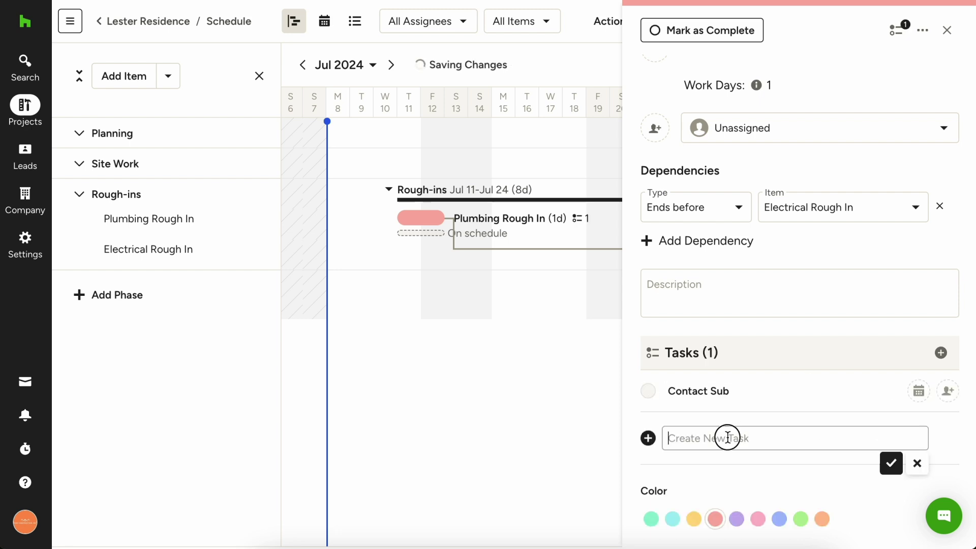
text(Review & A)
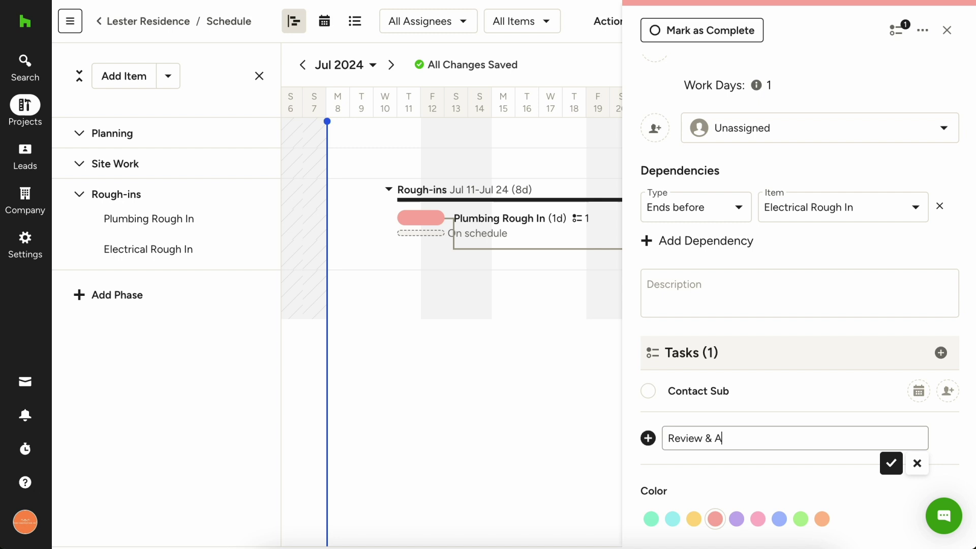
text(pprove Bid)
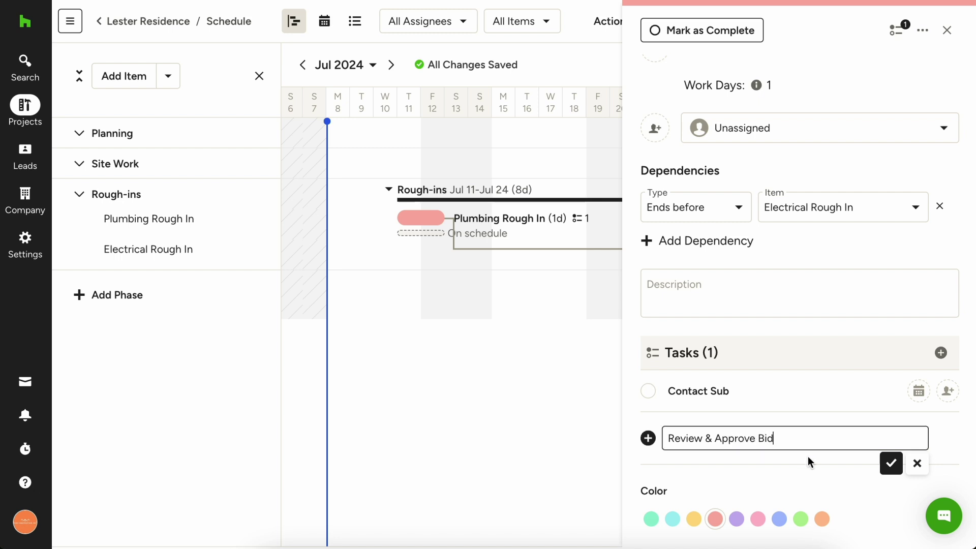
click(891, 463)
click(734, 480)
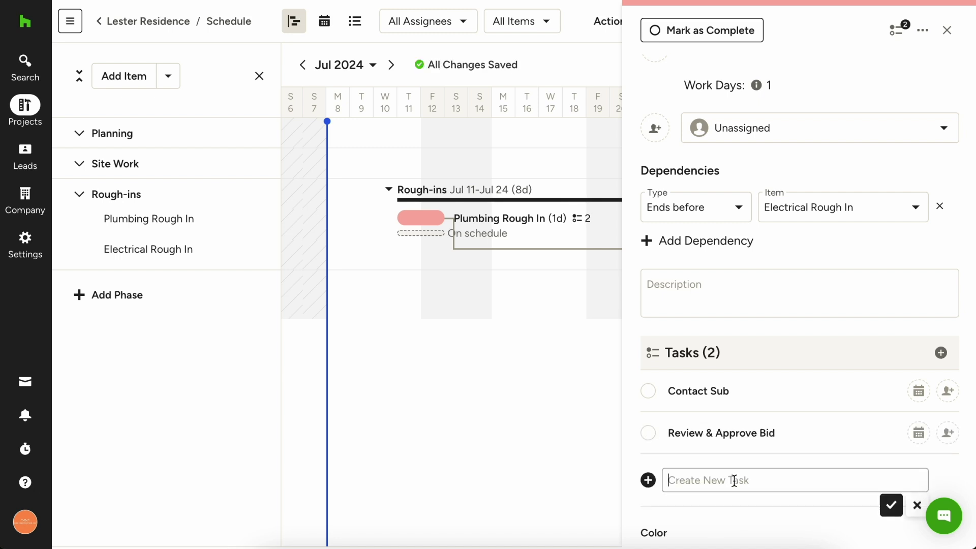
text(Schedule Wo)
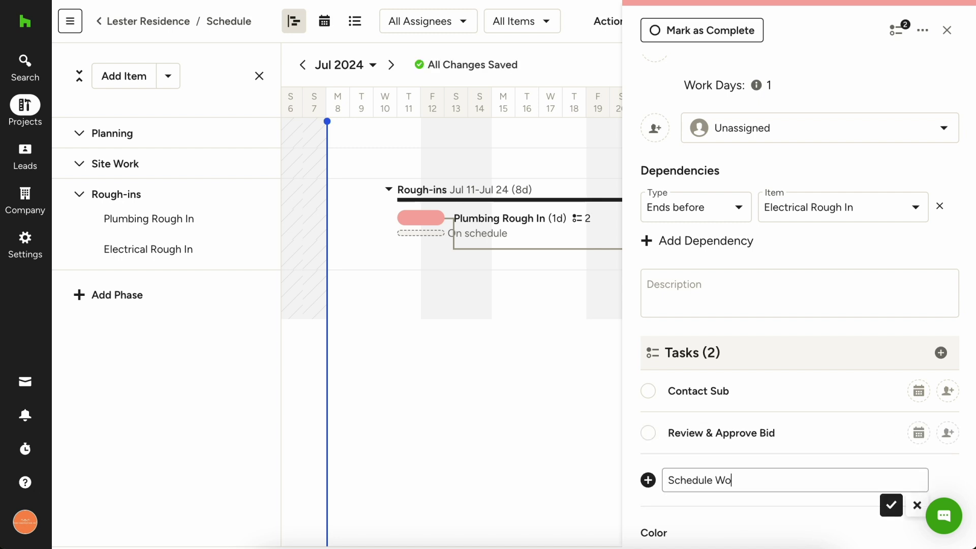
text(rk)
click(891, 505)
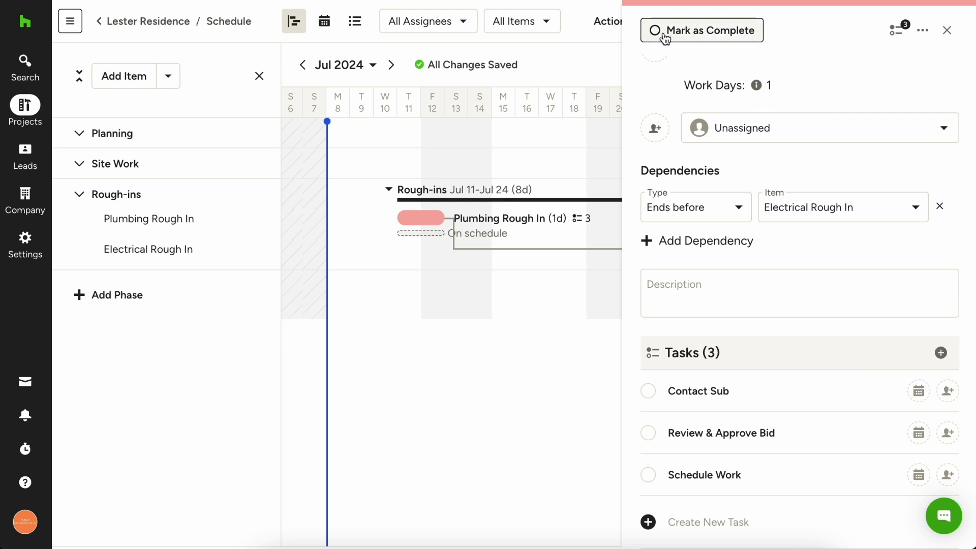
click(648, 391)
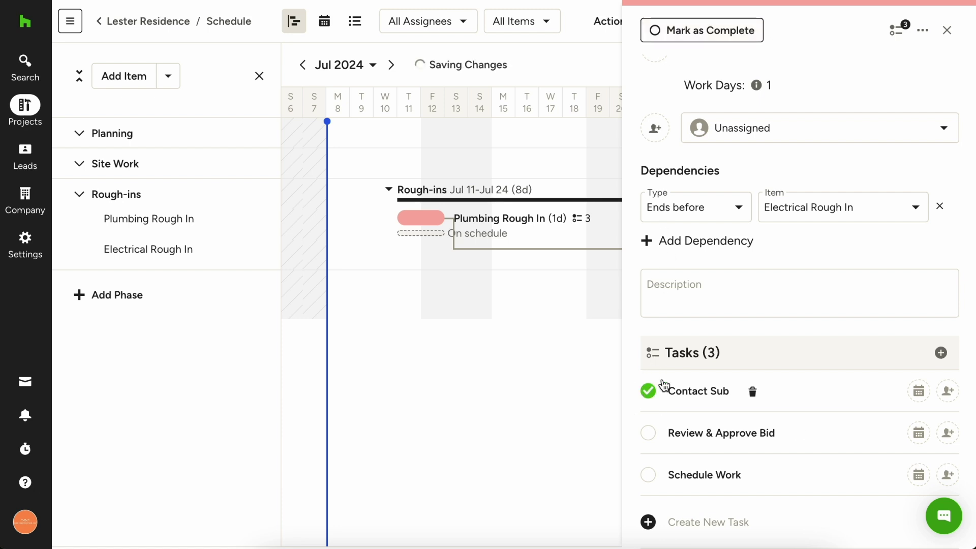
click(947, 30)
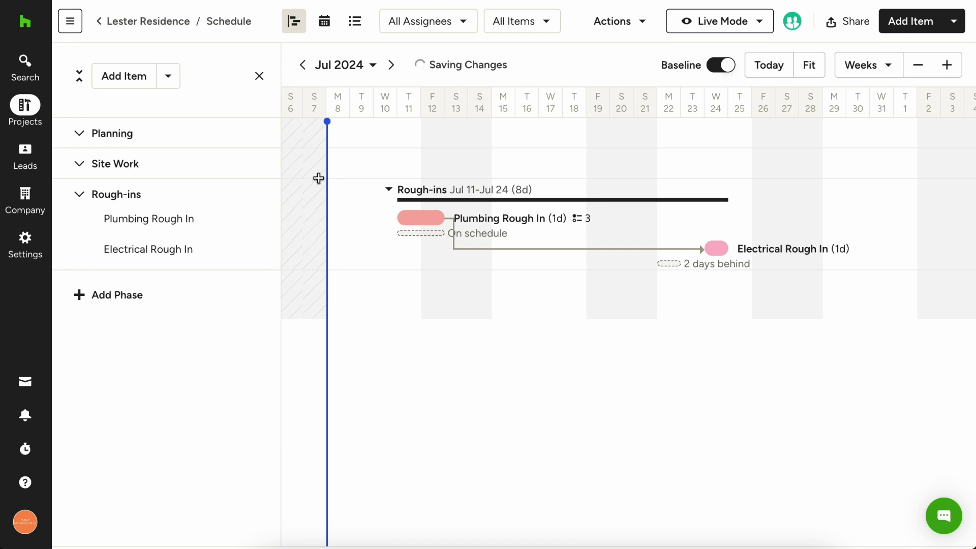
Create a Contact Architect task in the Lester Residence Tasks list
click(155, 25)
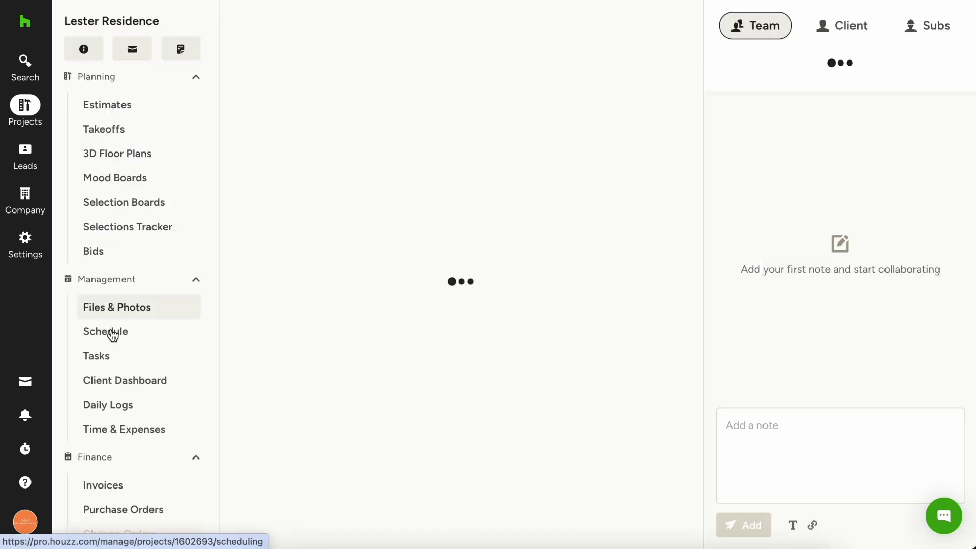
click(100, 358)
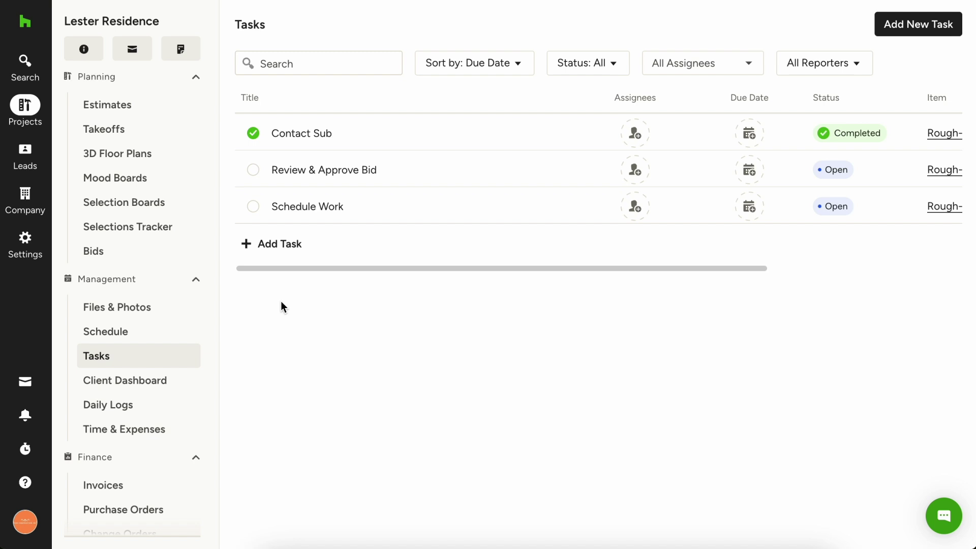
click(277, 244)
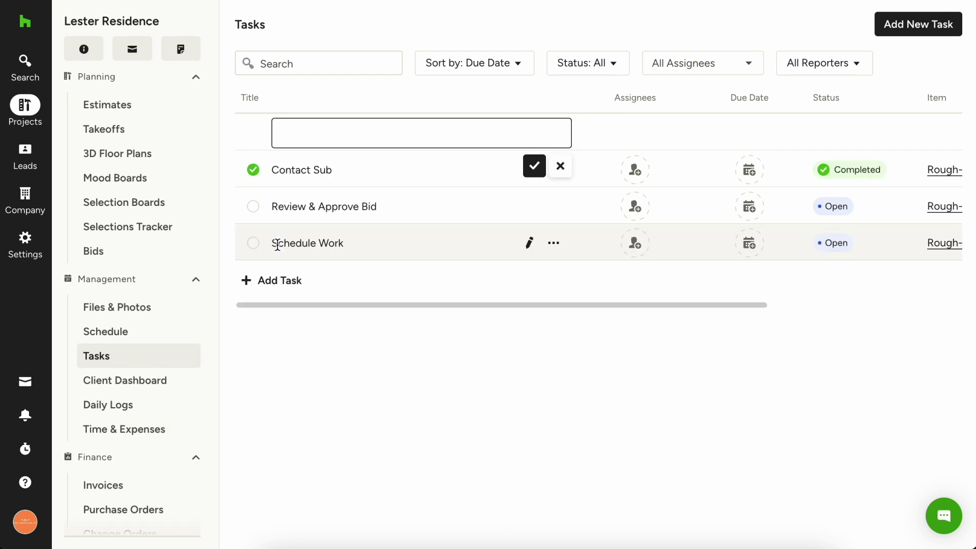
text(Contact Architect)
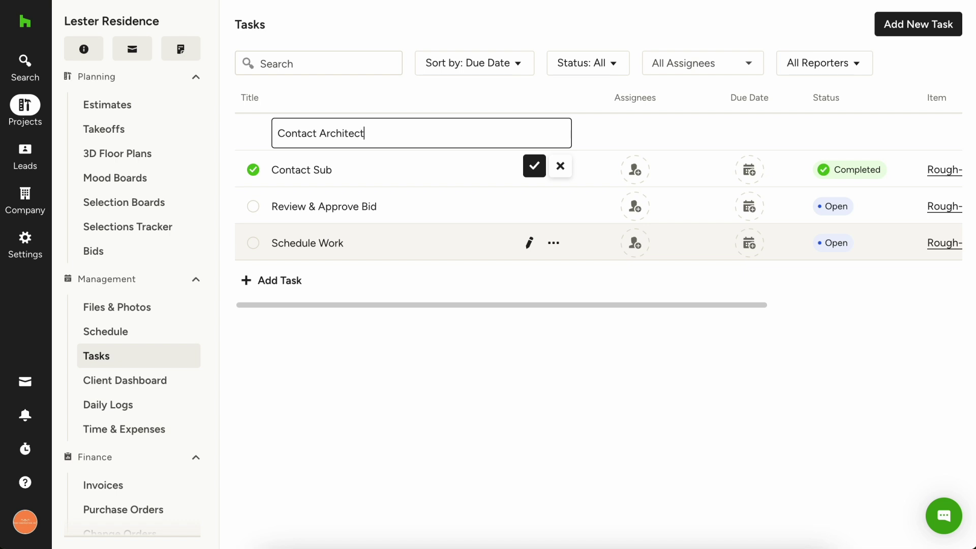
key(Return)
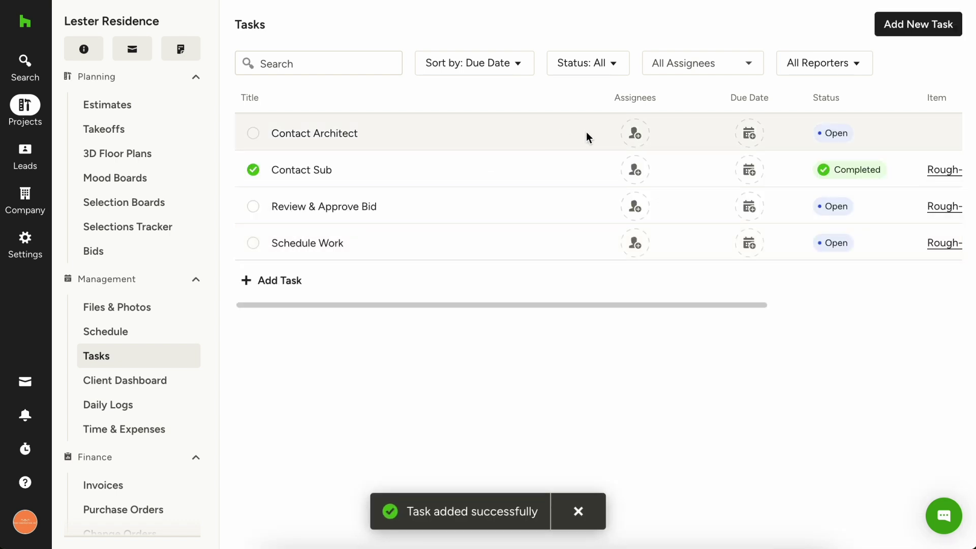
click(636, 136)
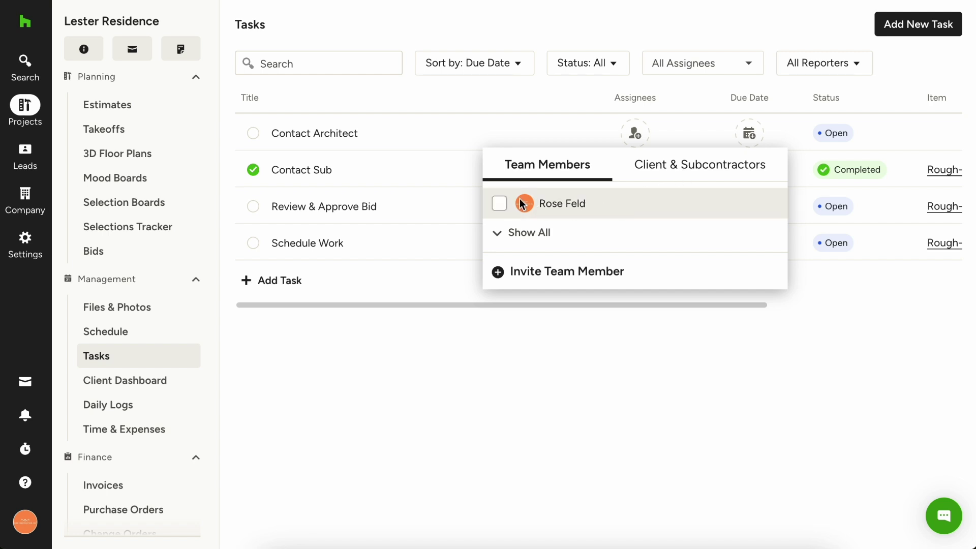
Assign Contact Architect to the team member and set its due date to Jul 11
click(500, 203)
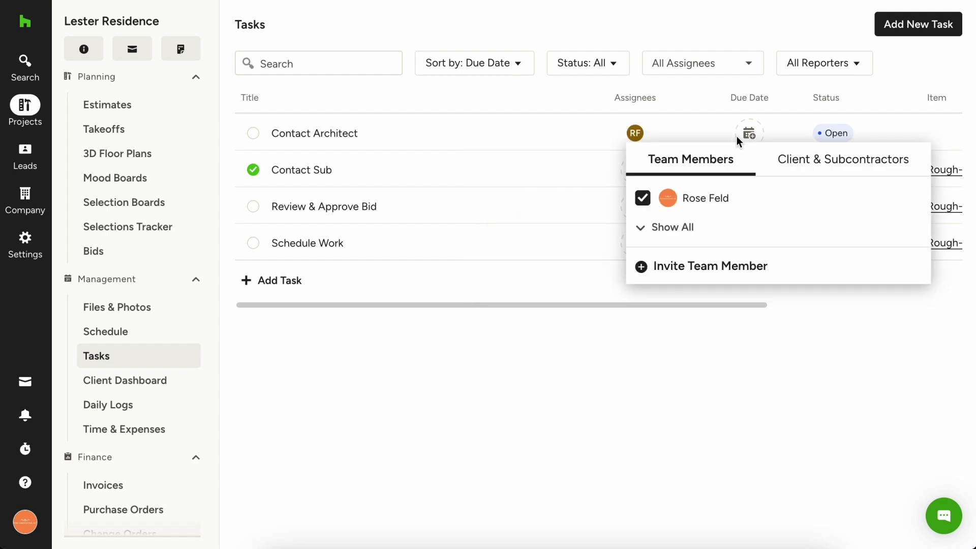
click(714, 124)
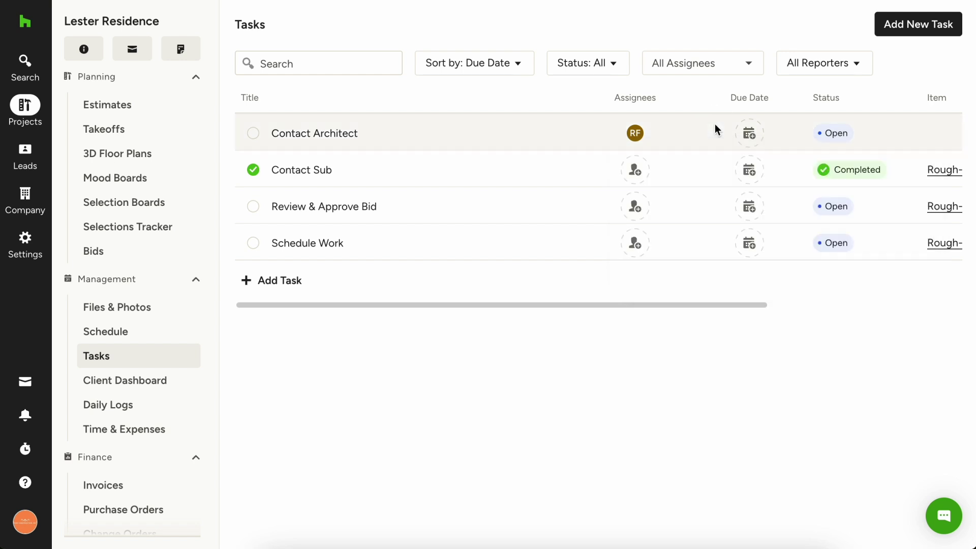
click(756, 135)
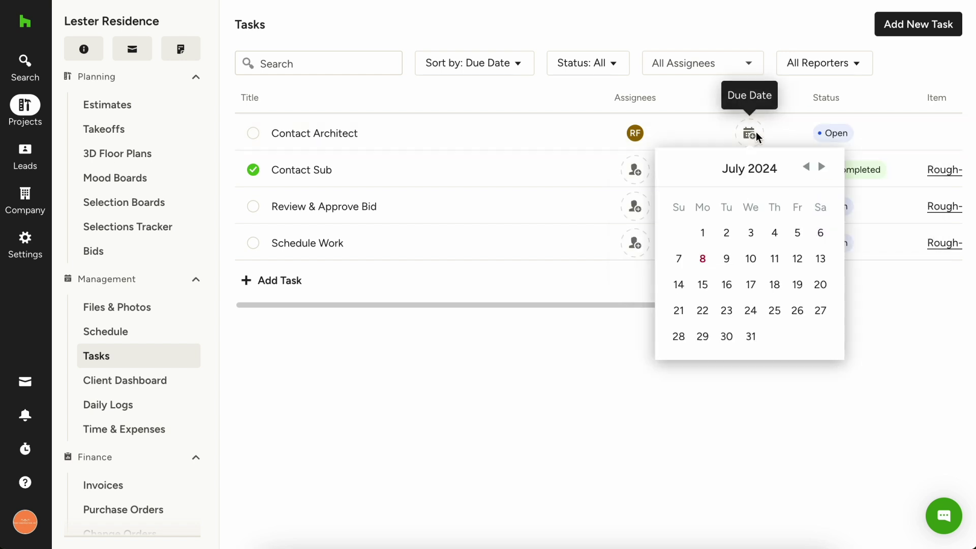
click(780, 261)
Open the Contact Architect task details, review its Comments, and close it
click(485, 138)
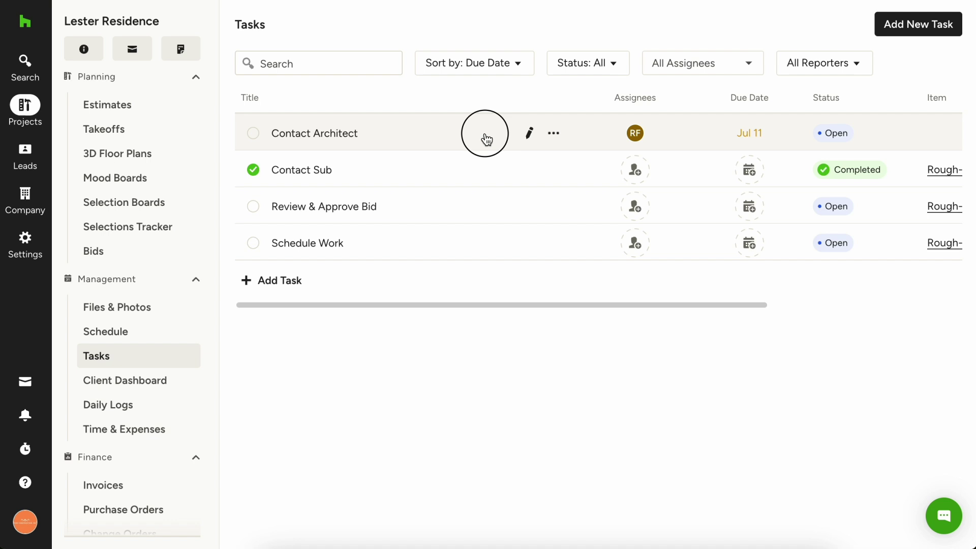
click(873, 28)
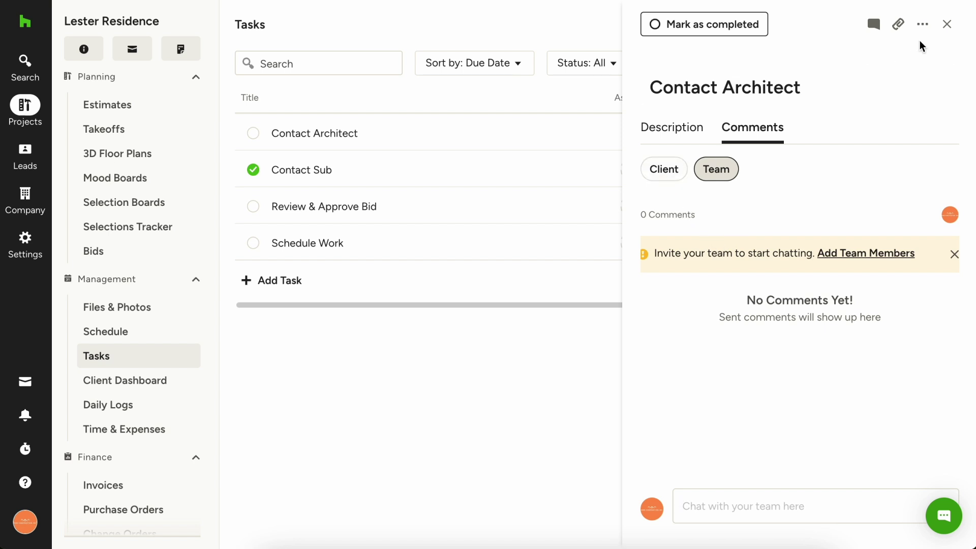
click(946, 25)
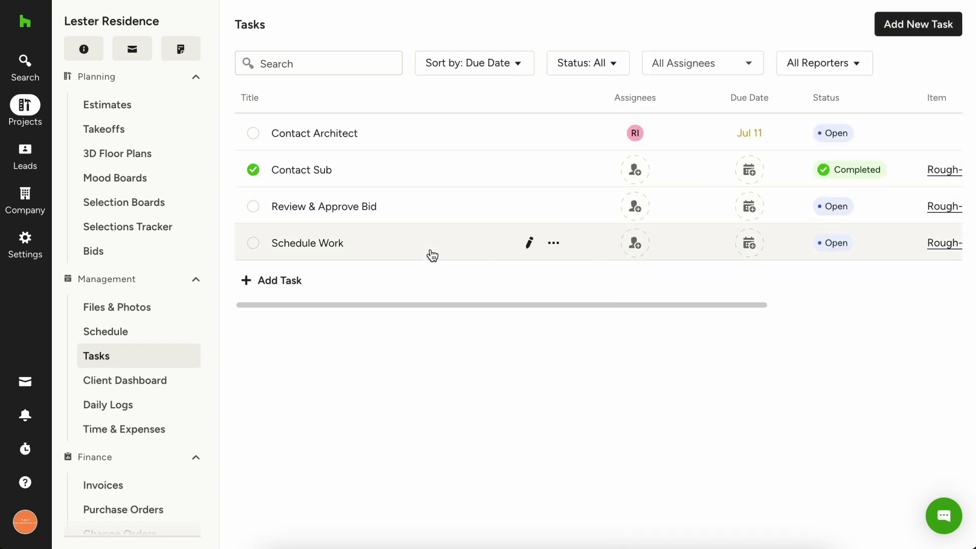
Return to the home dashboard and start a new phone task named 'Contact plumber'
click(25, 21)
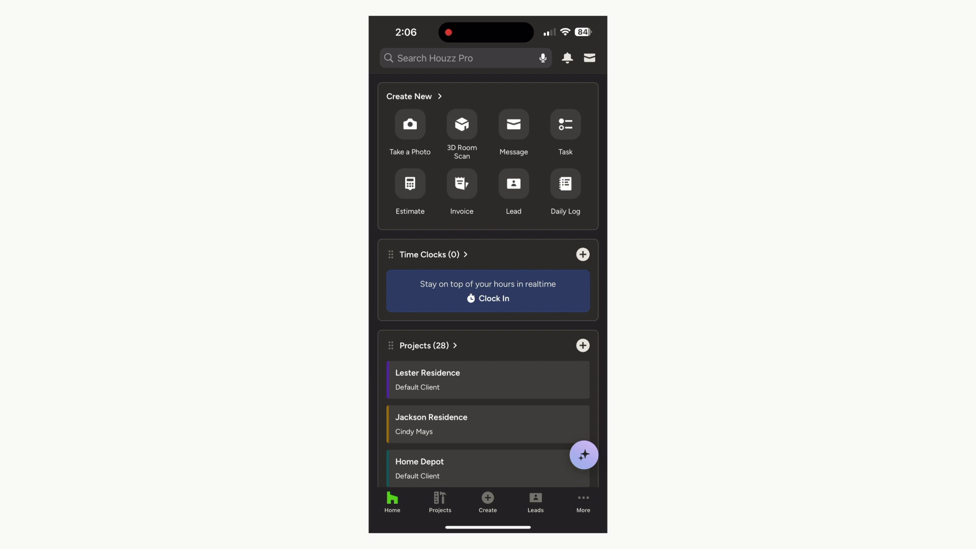
click(565, 124)
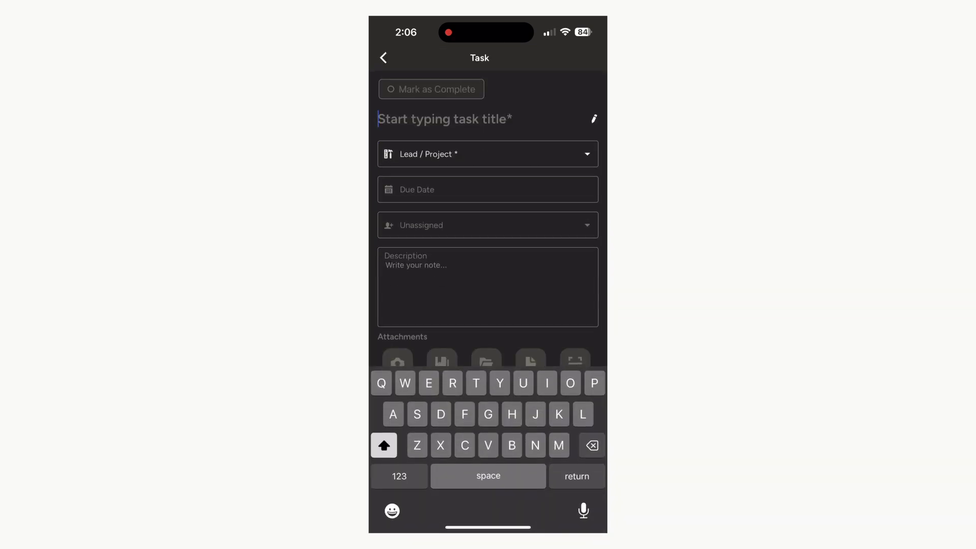
text(Contact )
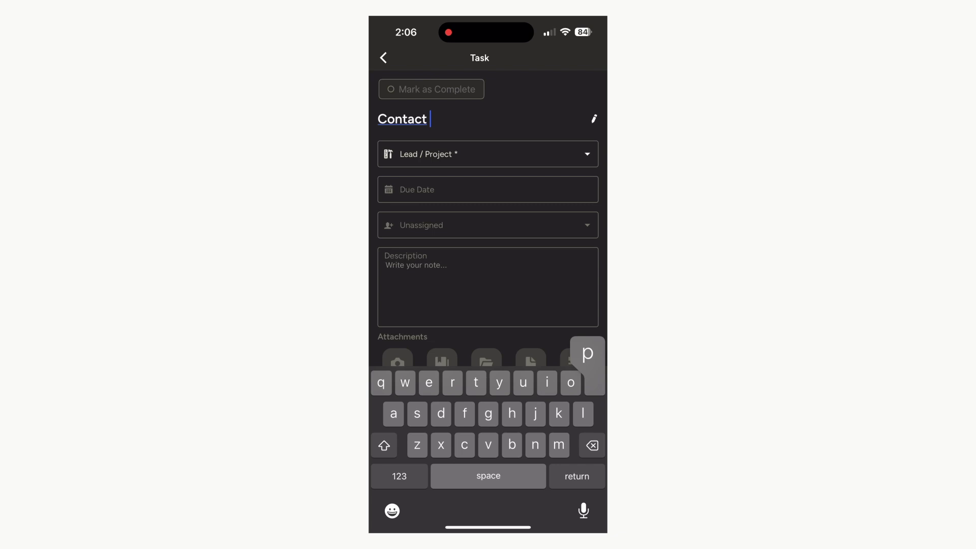
text(plumber)
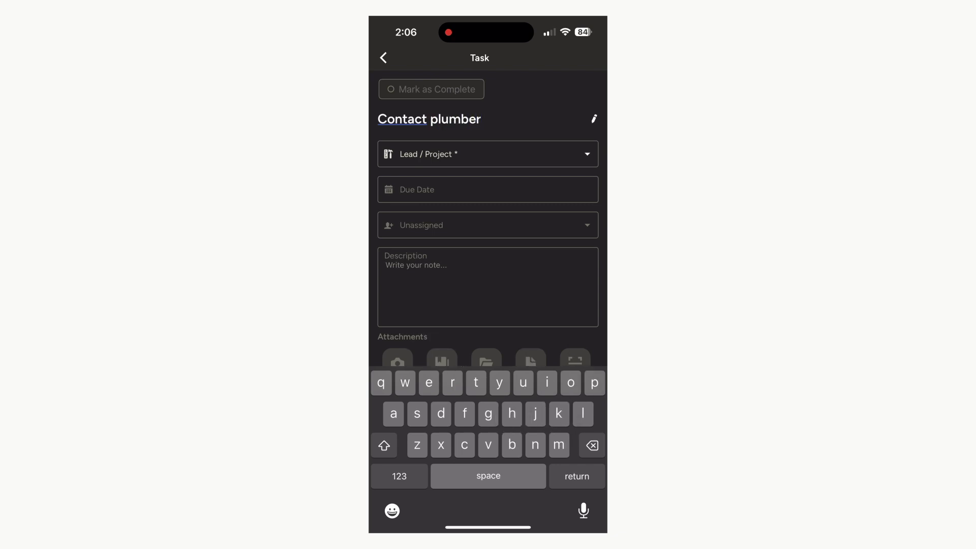
Discard the unsaved Contact plumber task, then open and dismiss the Create New options
scroll(488, 224, down, 3)
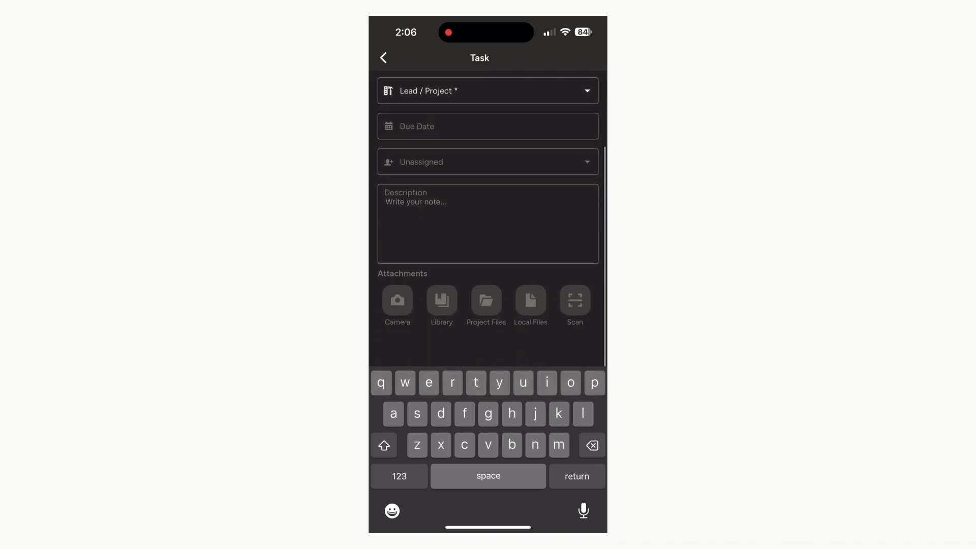
scroll(488, 223, up, 3)
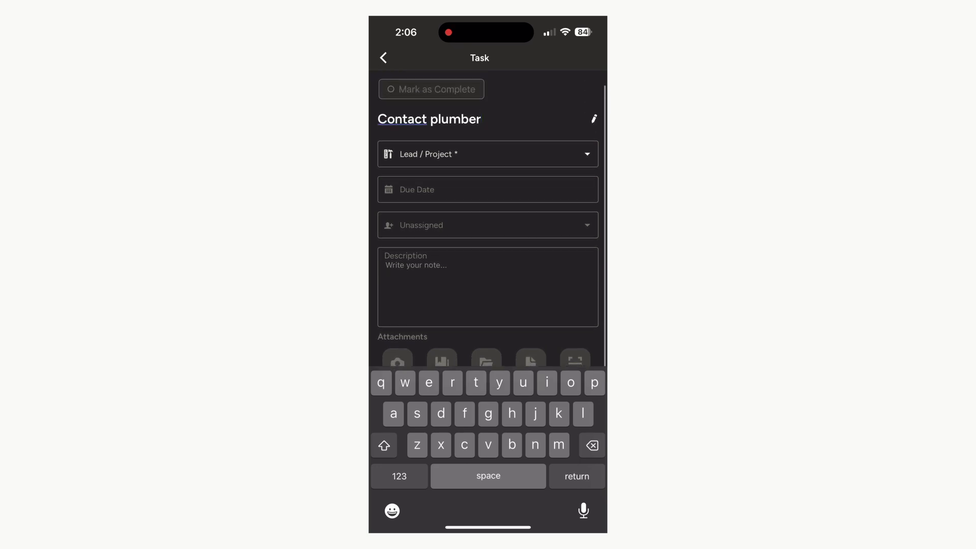
click(383, 57)
click(525, 312)
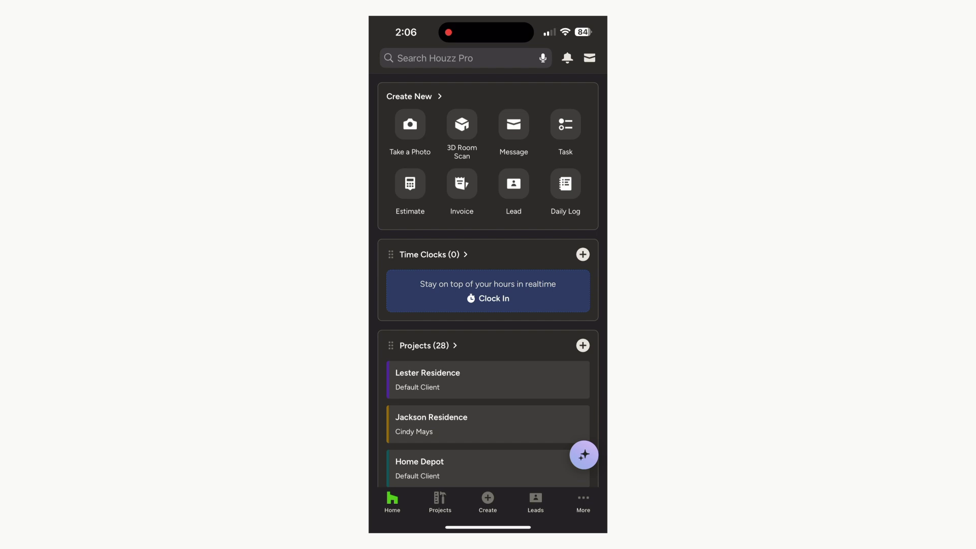
click(487, 501)
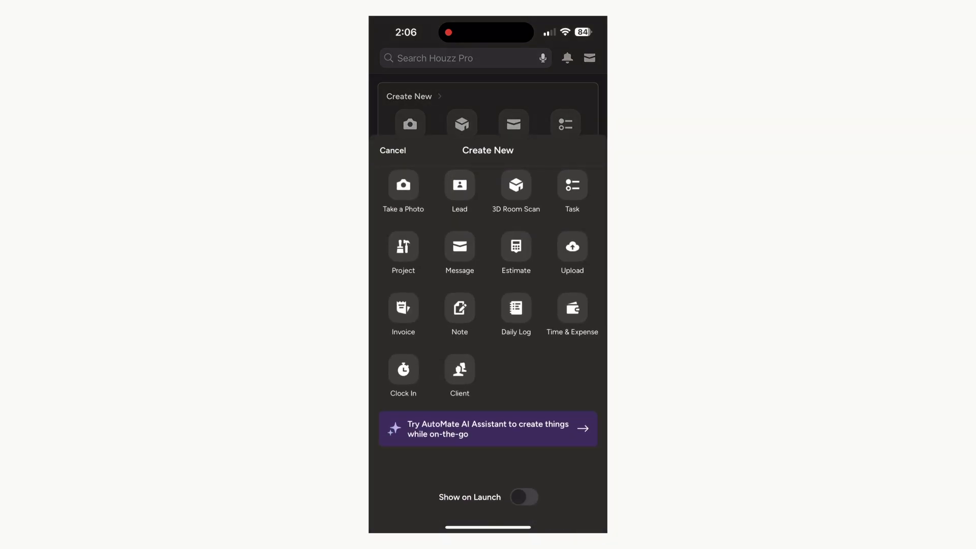
click(392, 150)
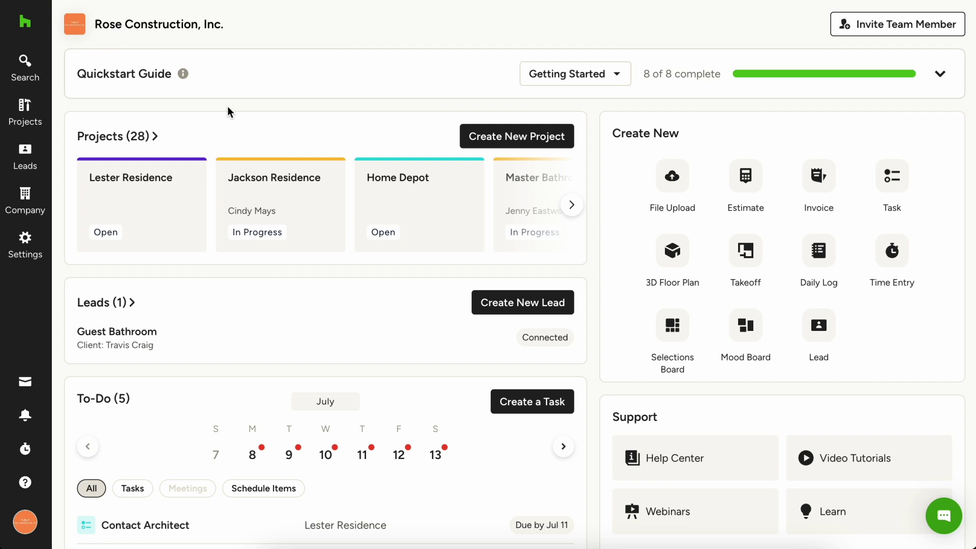
From Search > Task Center, link Contact Architect to the Plumbing Rough In schedule item
click(33, 73)
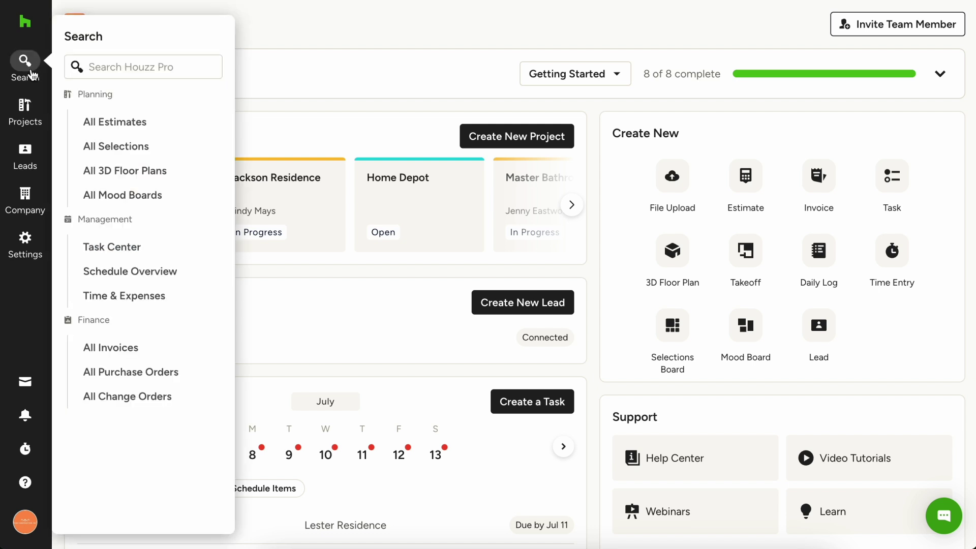
click(139, 248)
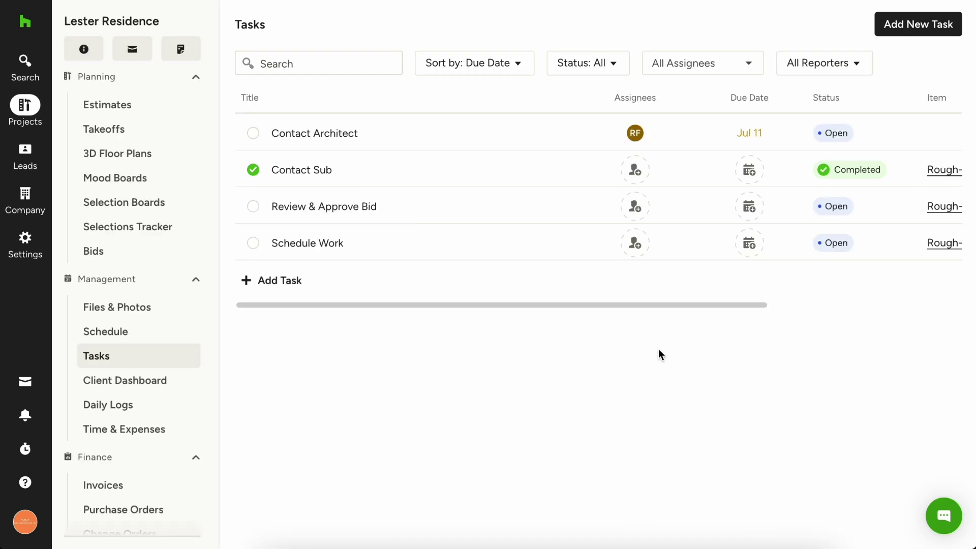
scroll(880, 217, right, 3)
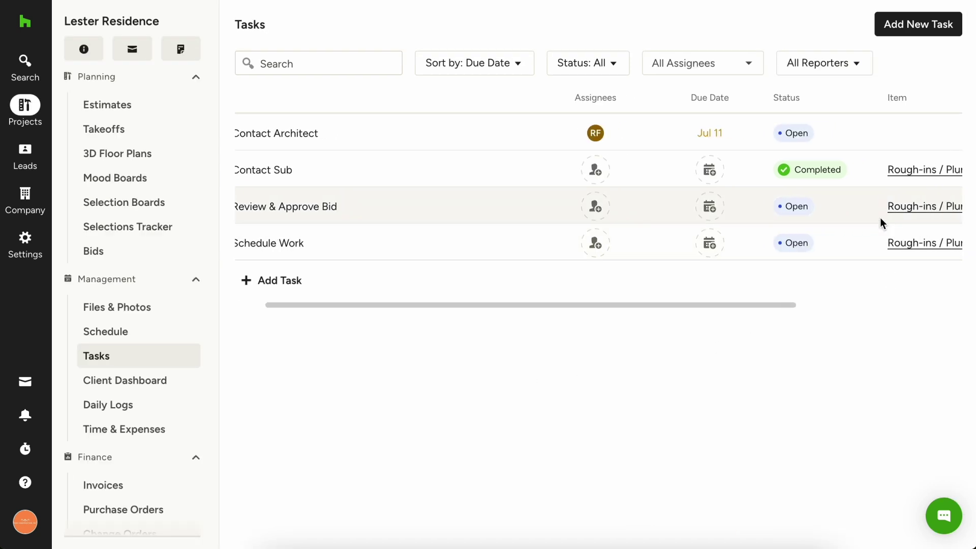
click(858, 140)
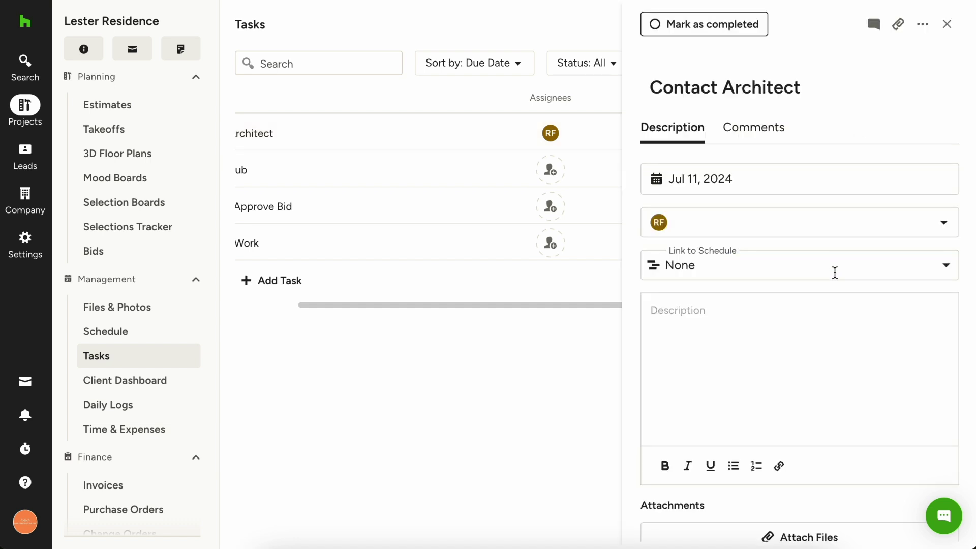
click(834, 272)
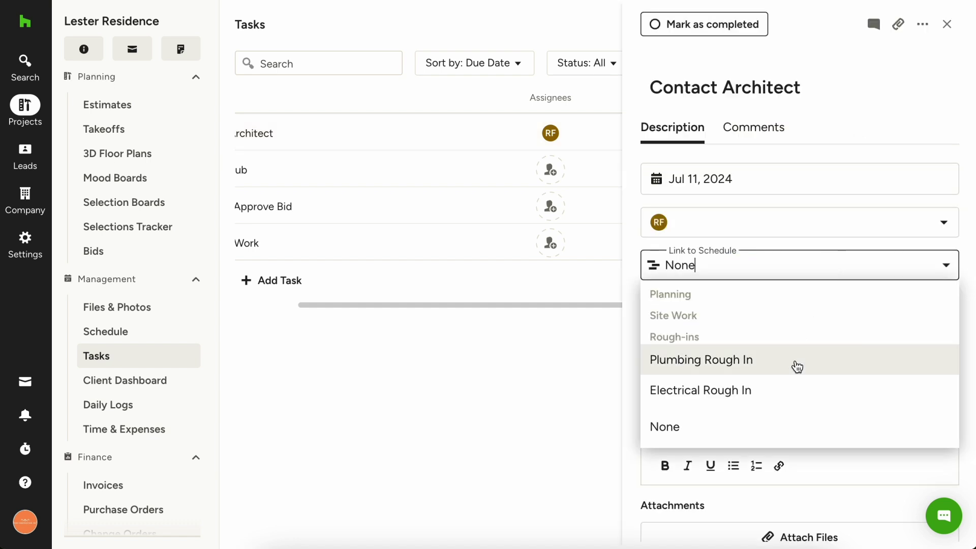
click(797, 367)
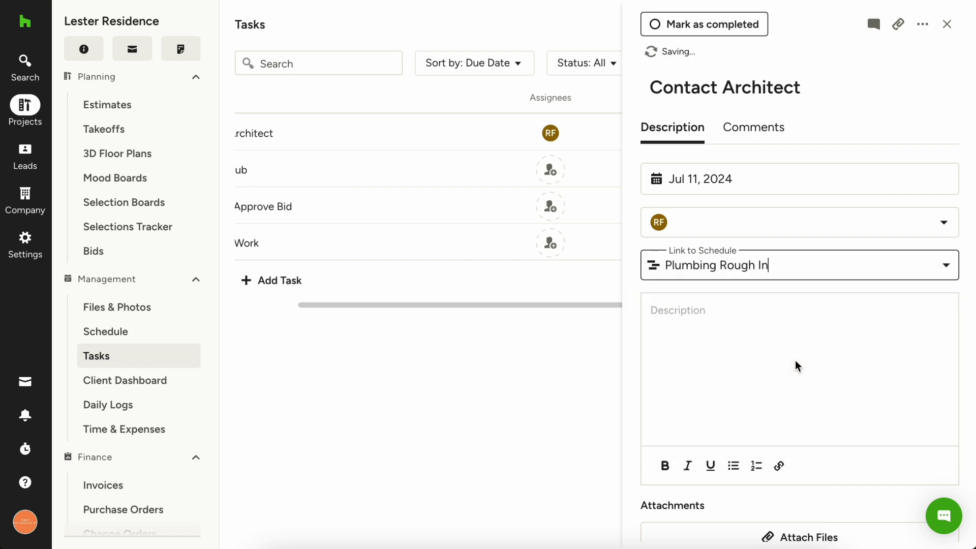
click(947, 25)
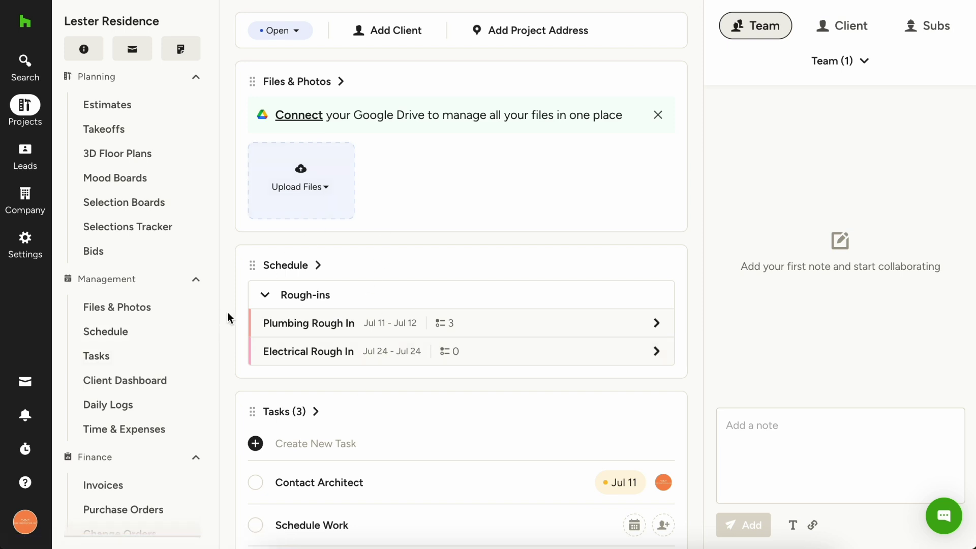
Open Files & Photos under Management in the Lester Residence project
click(166, 318)
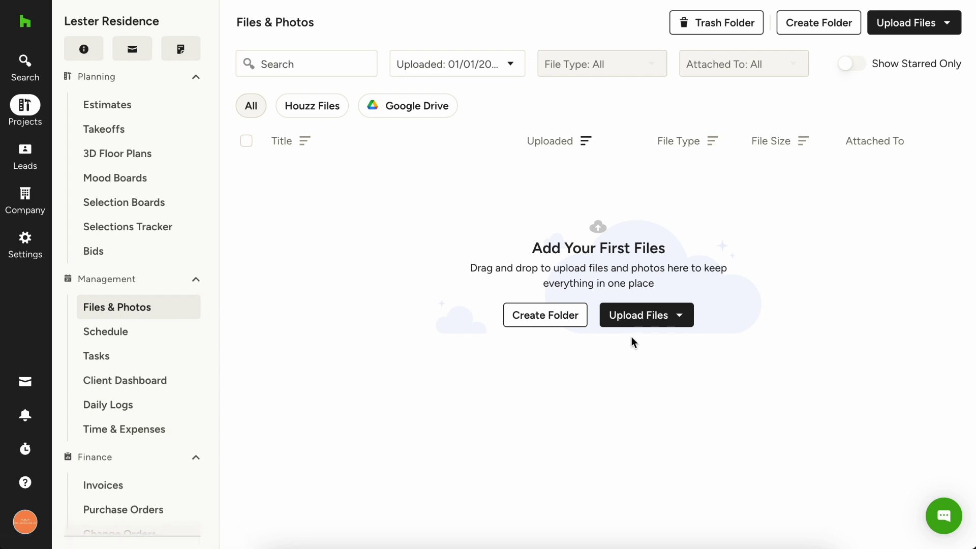
Upload the Lester Residence Plans PDF from the computer into Files & Photos
click(644, 324)
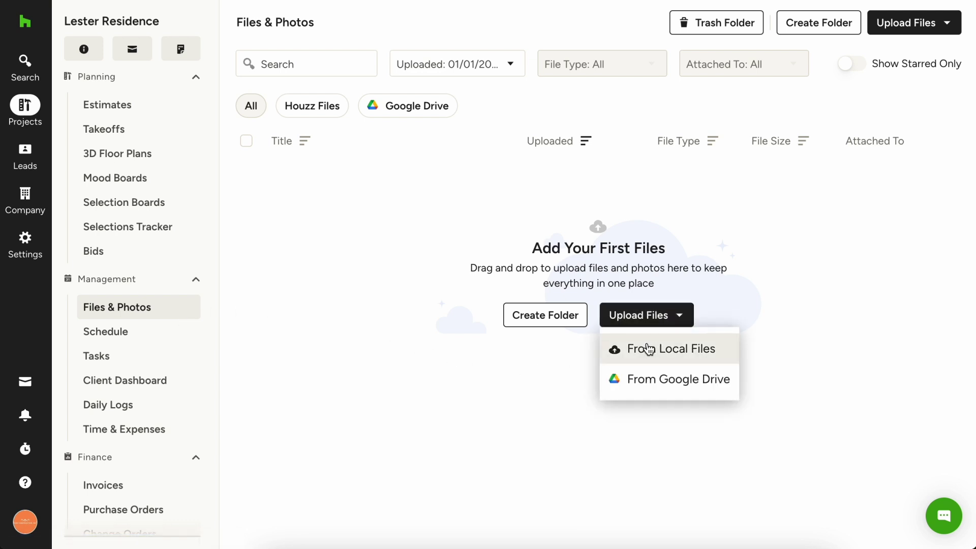
click(648, 349)
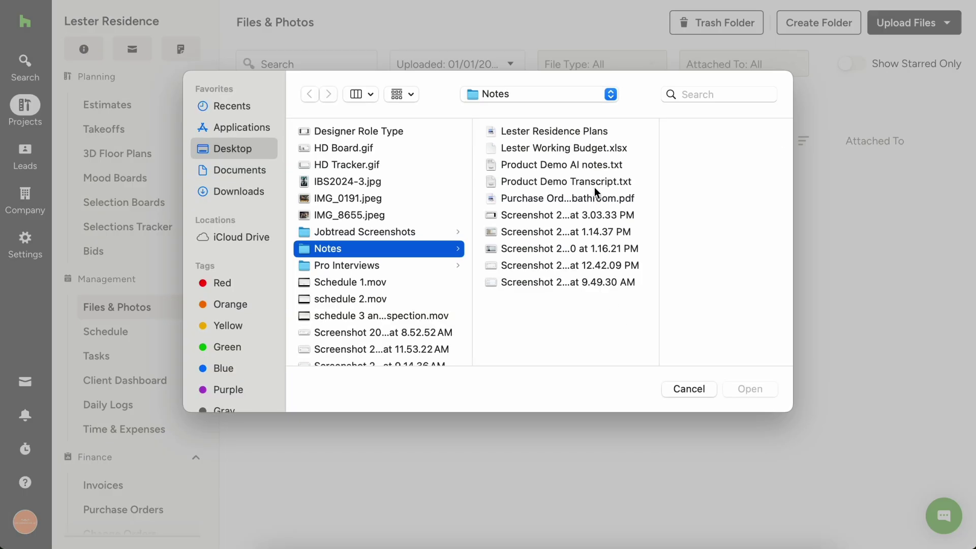
click(596, 132)
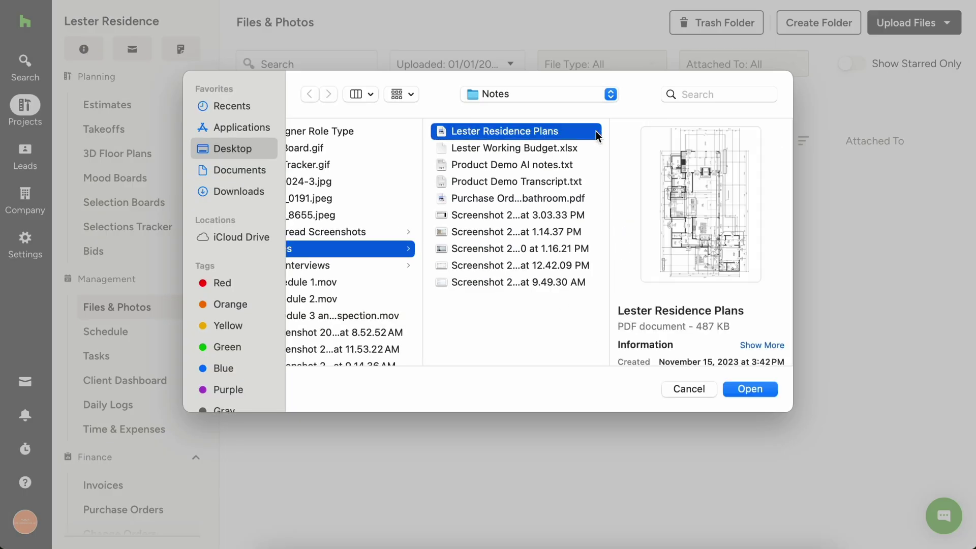
double_click(596, 131)
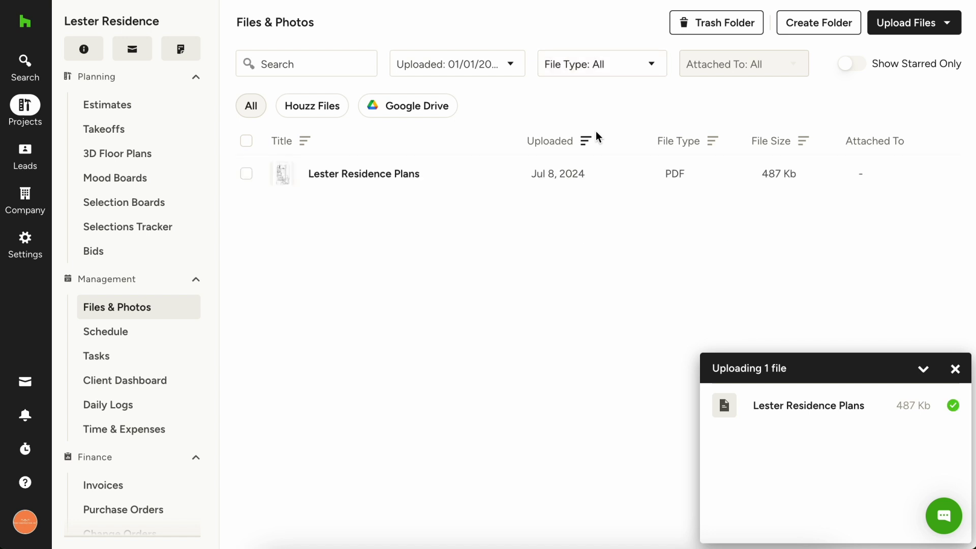
Rename the uploaded file to 'Lester Residence Plans V2' and close the upload panel
right_click(419, 177)
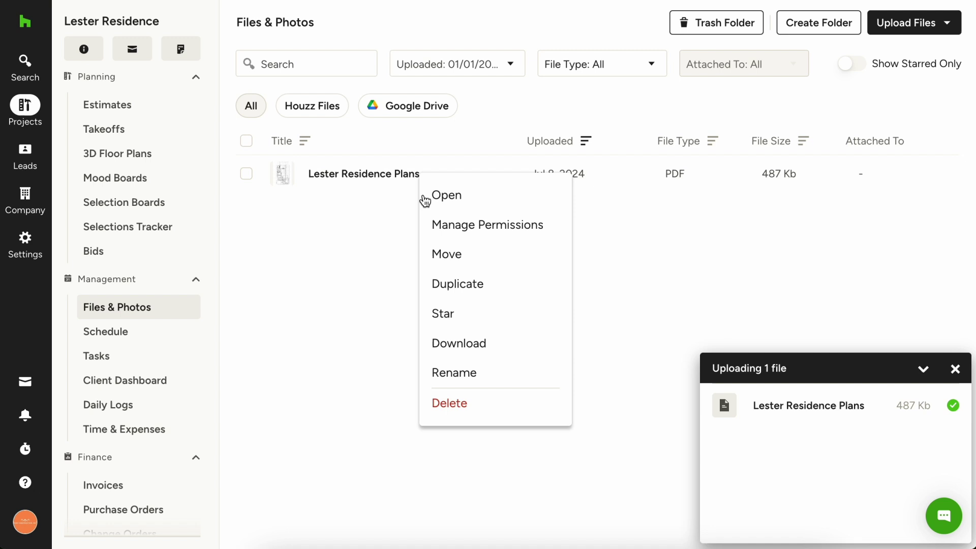
click(461, 371)
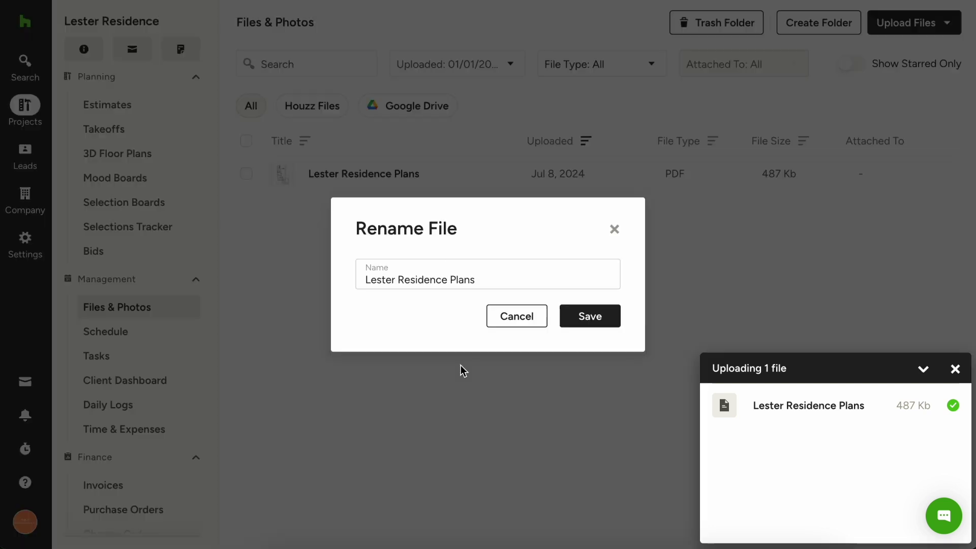
click(523, 269)
click(516, 274)
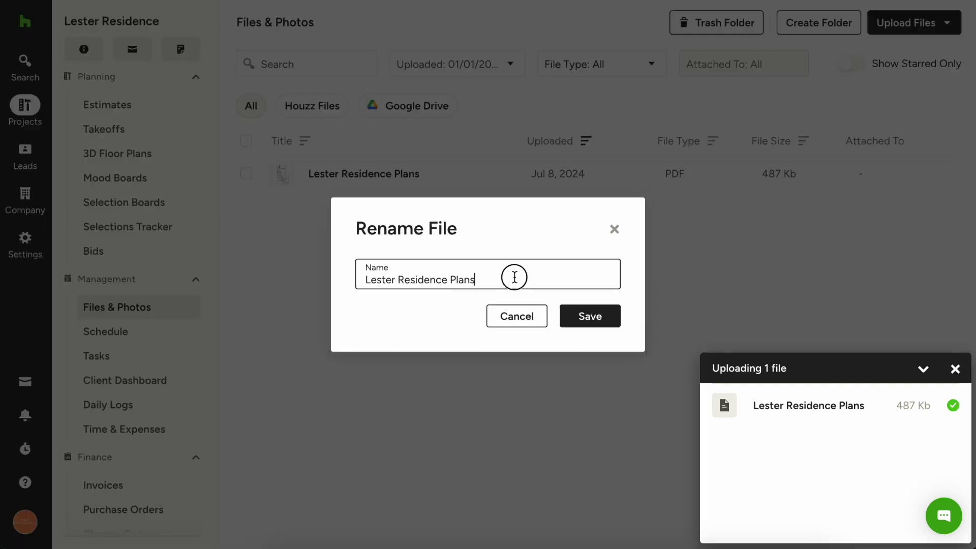
text(V2)
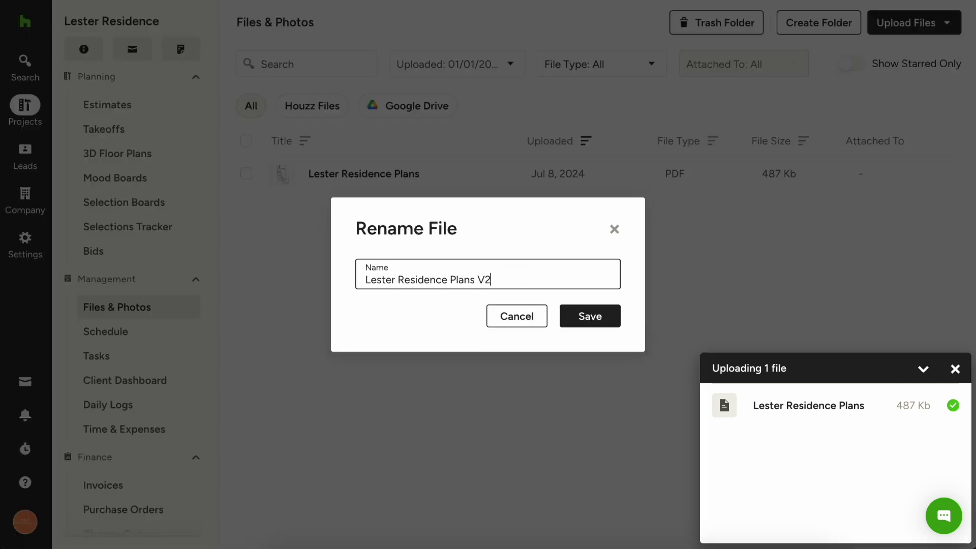
click(584, 311)
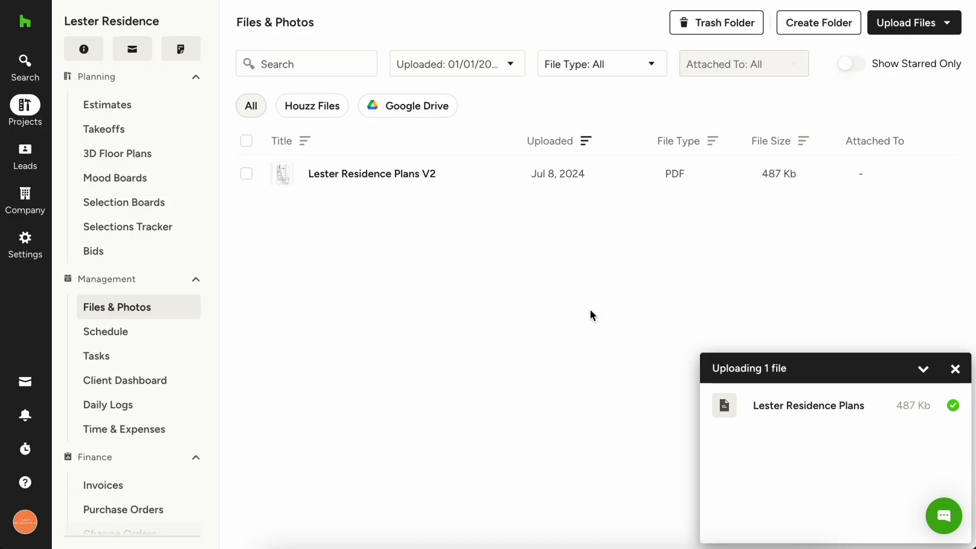
click(955, 369)
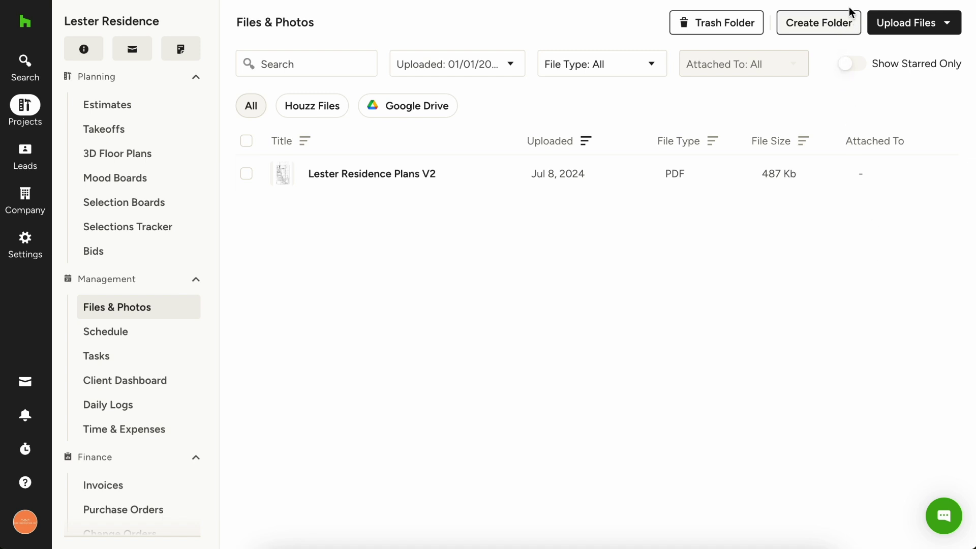
Create a new folder named Interior Elevations
click(831, 26)
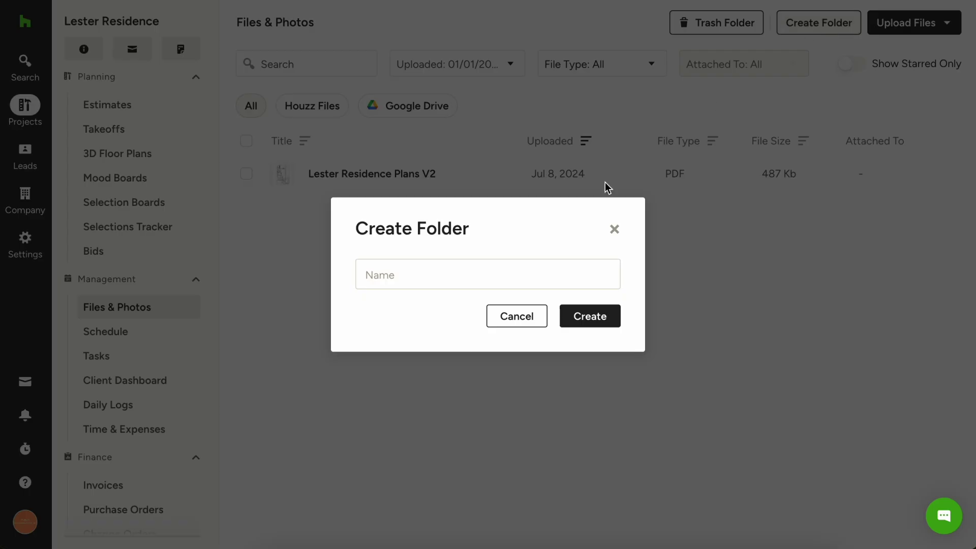
click(509, 270)
text(Inter)
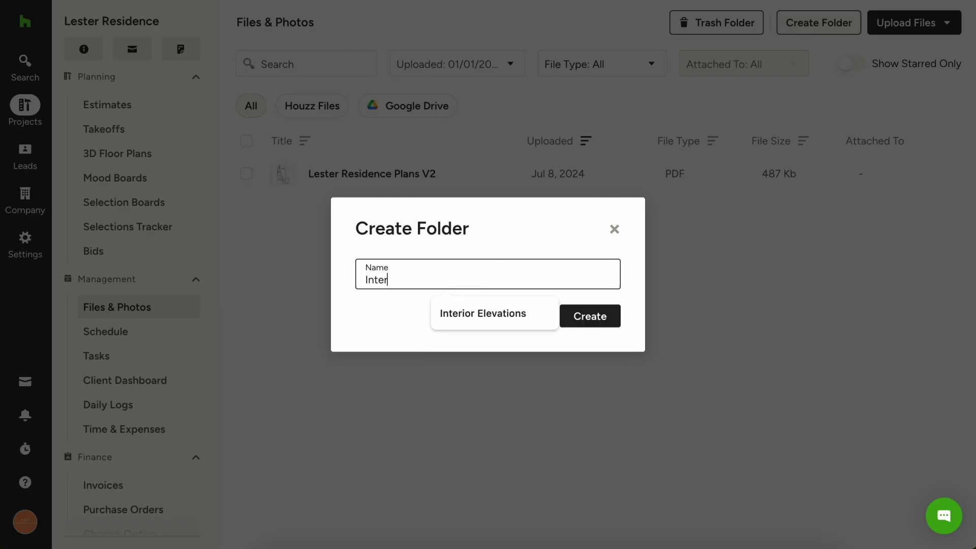
click(483, 313)
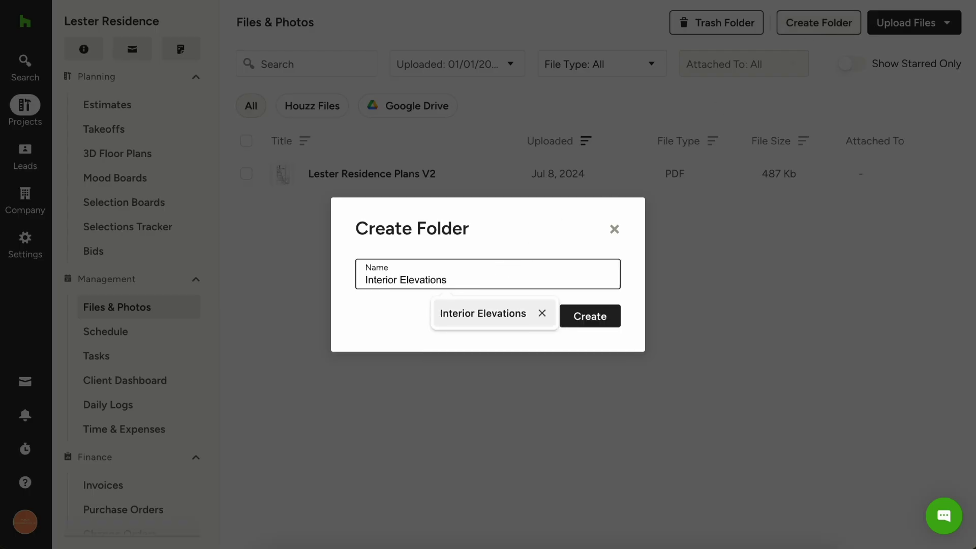
click(598, 321)
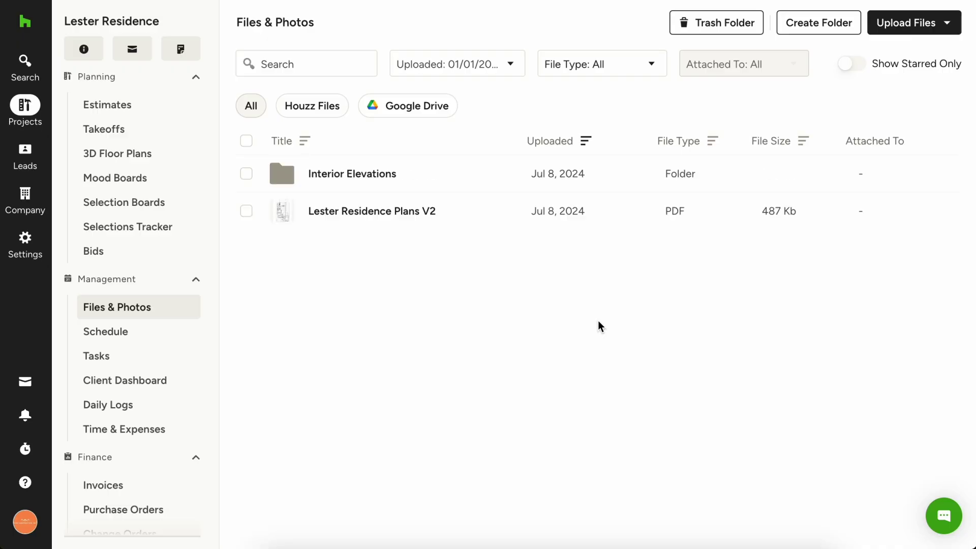
Select Lester Residence Plans V2 for a move, then cancel and deselect it
click(246, 211)
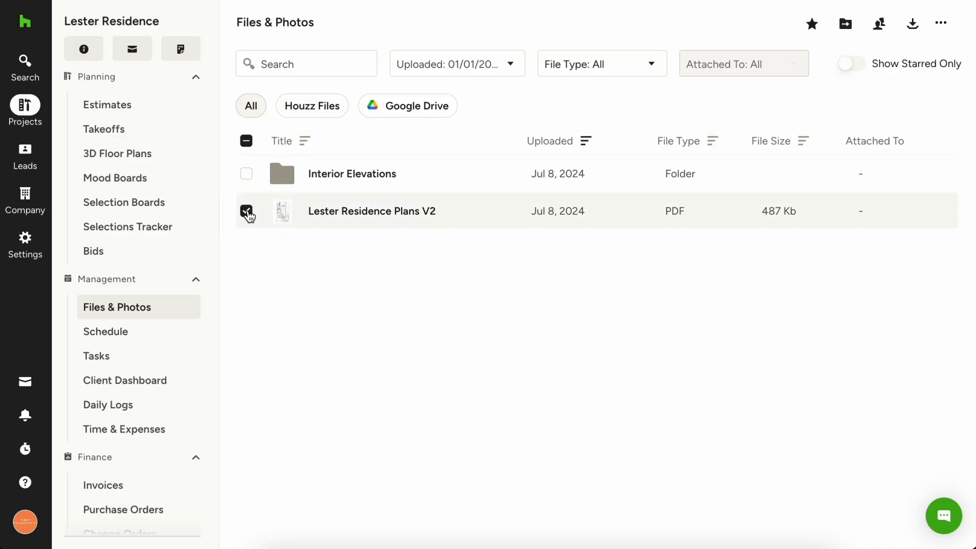
click(845, 23)
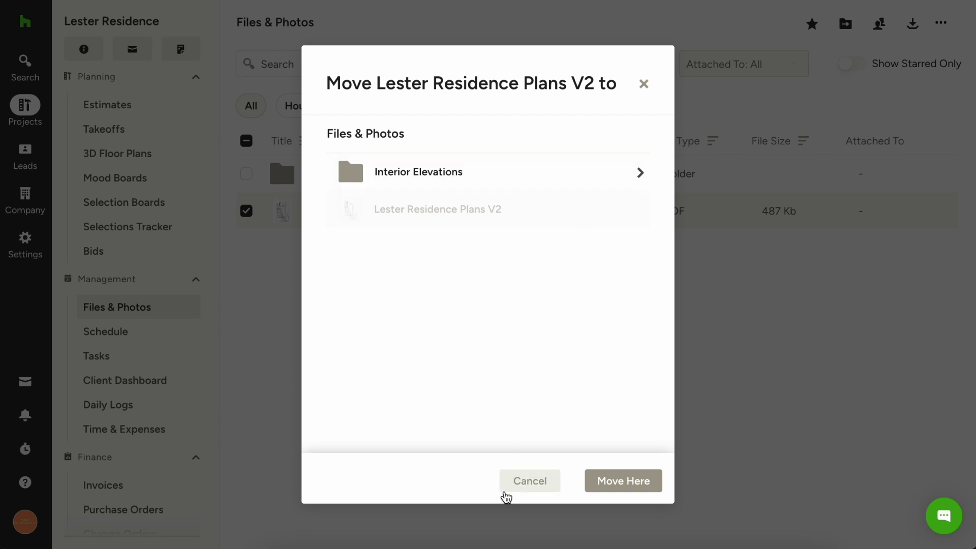
click(644, 86)
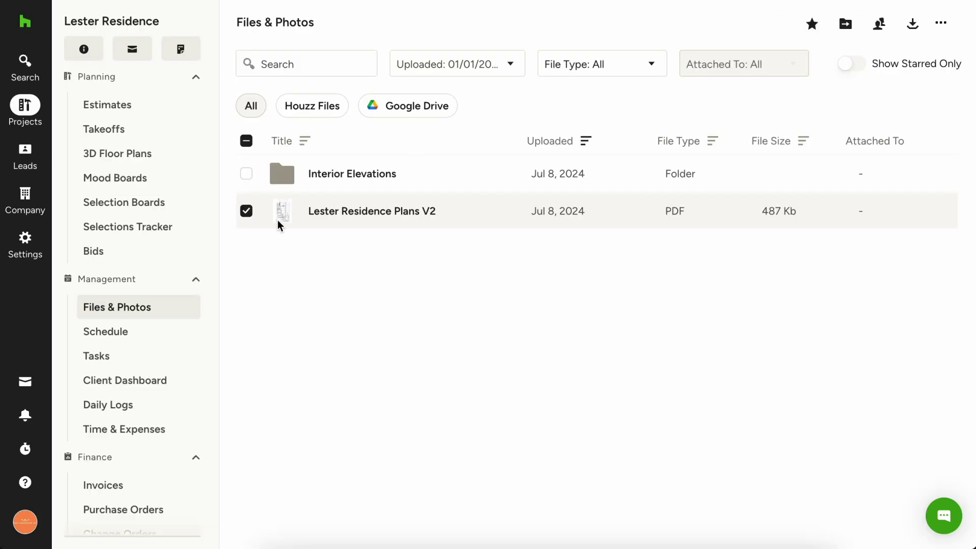
click(246, 211)
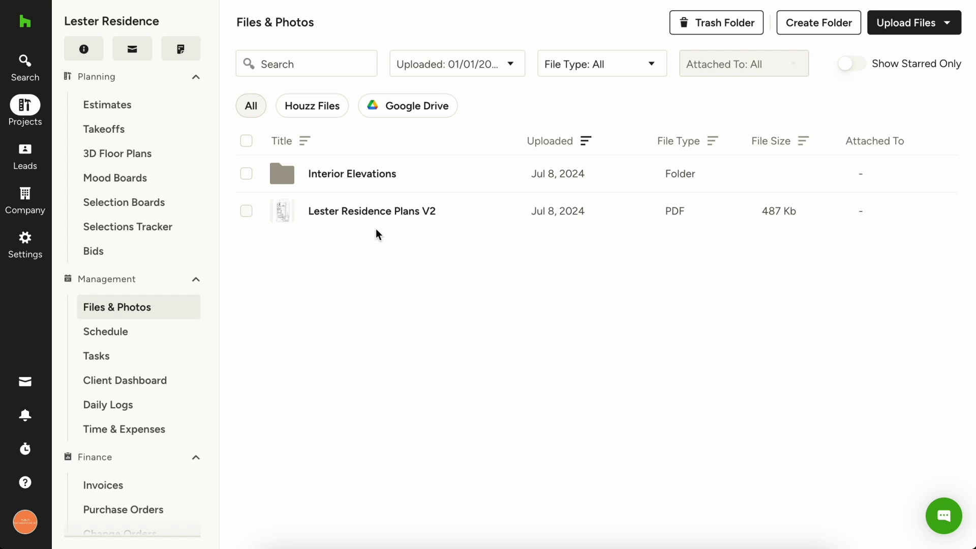
right_click(390, 218)
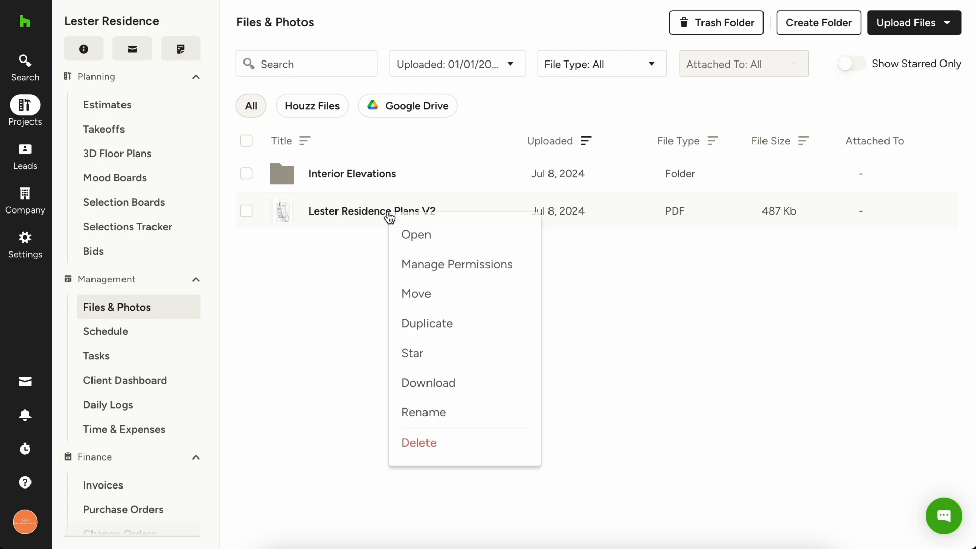
click(423, 262)
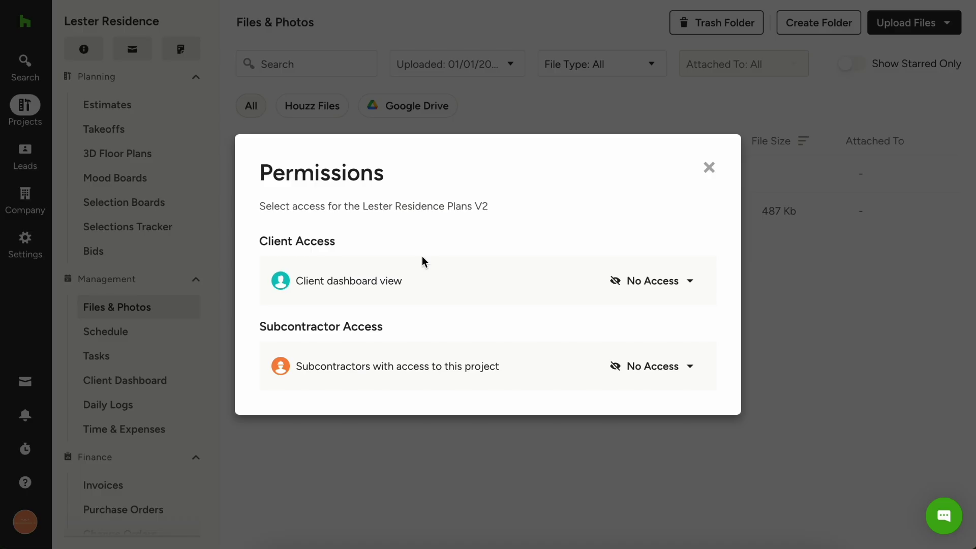
click(664, 290)
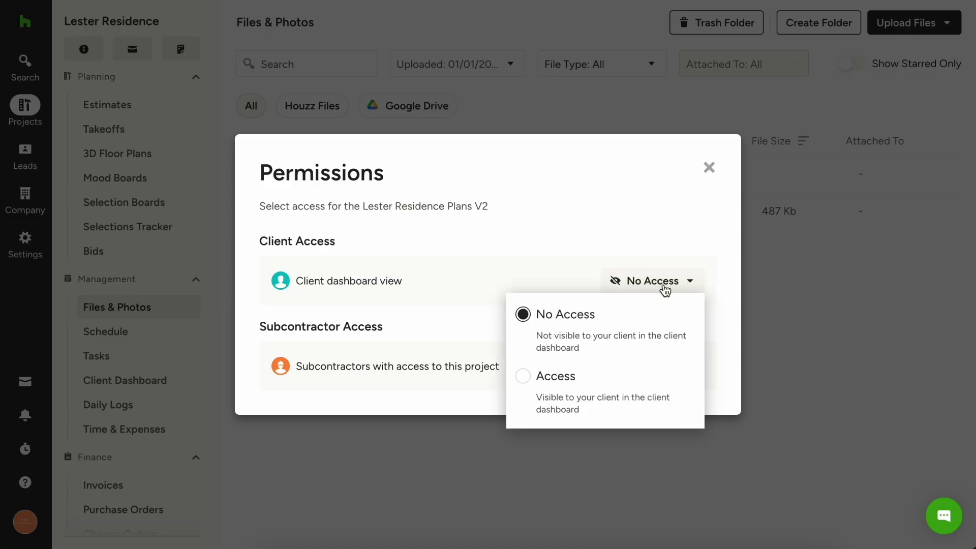
click(664, 289)
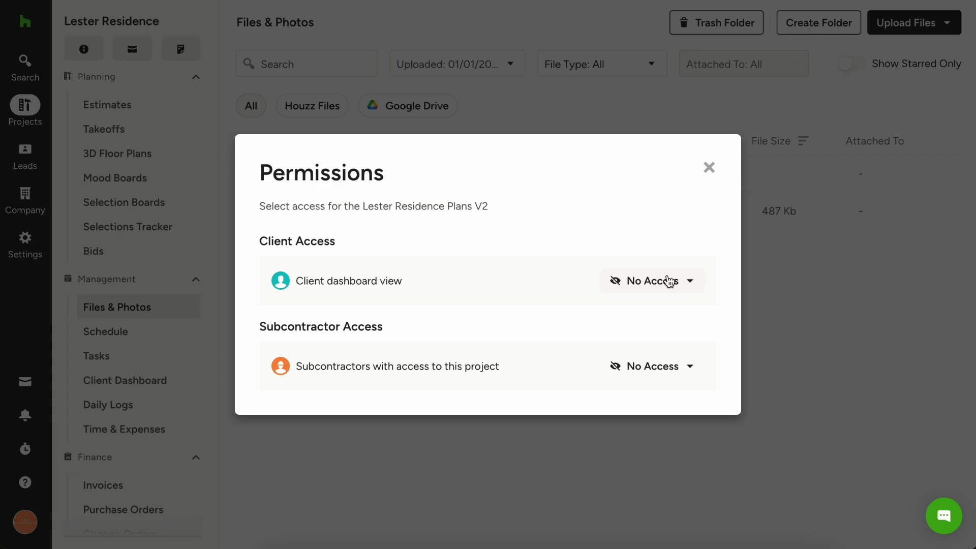
click(709, 168)
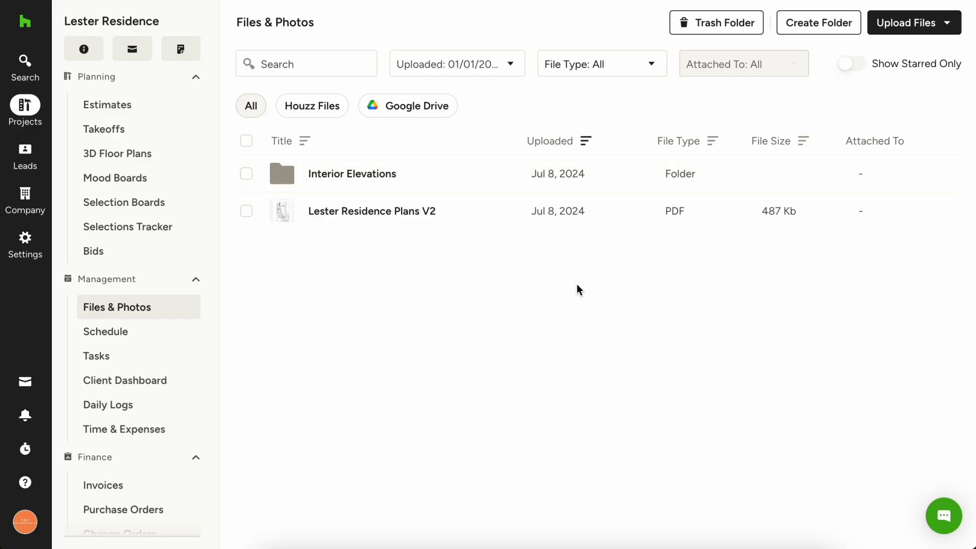
click(467, 216)
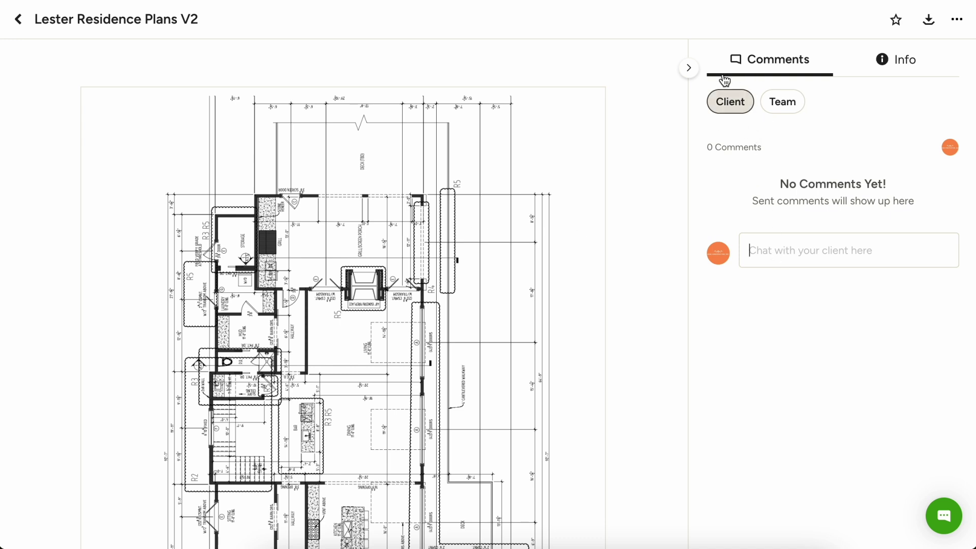
click(794, 108)
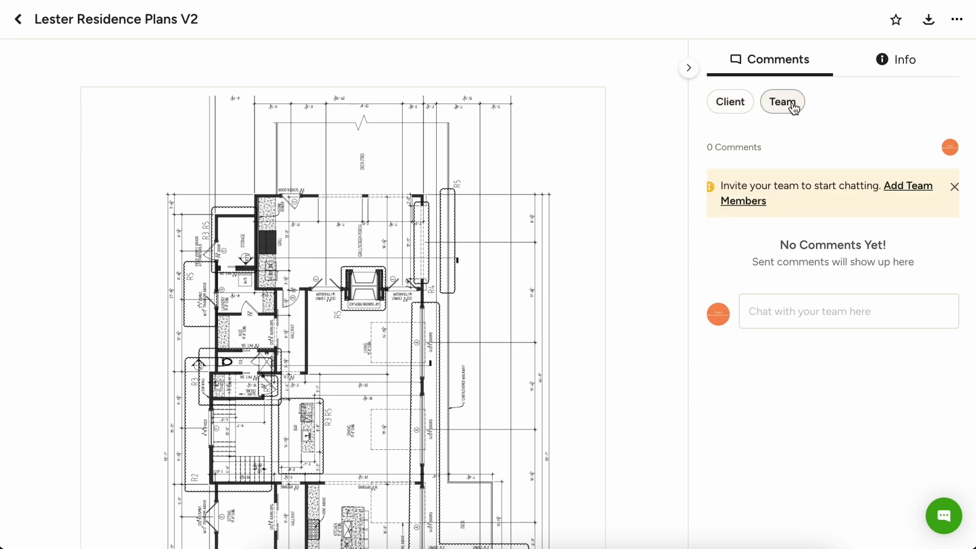
click(724, 106)
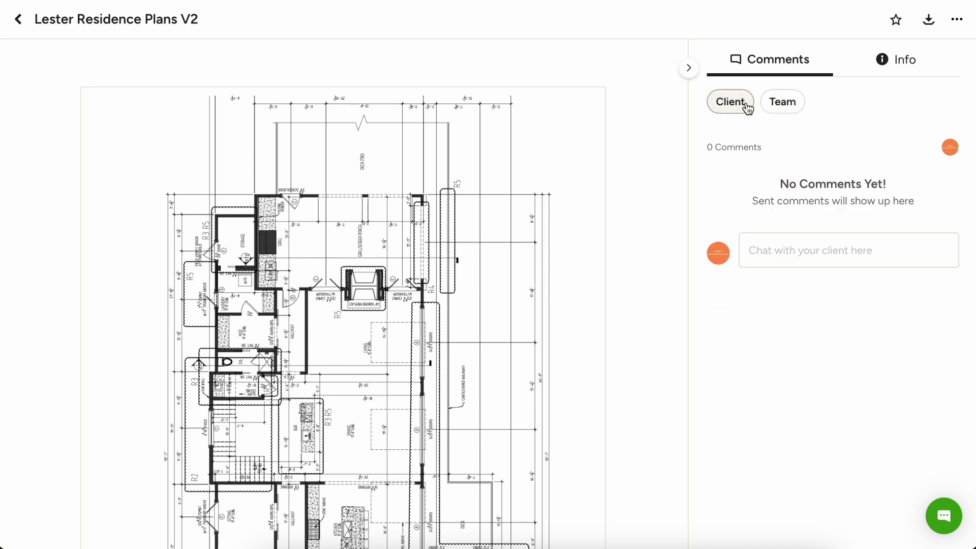
click(779, 109)
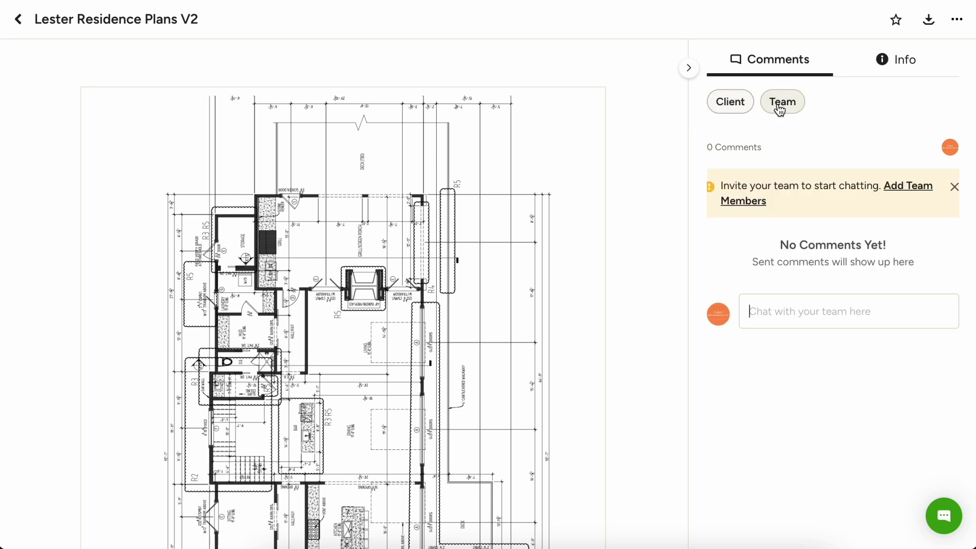
click(21, 26)
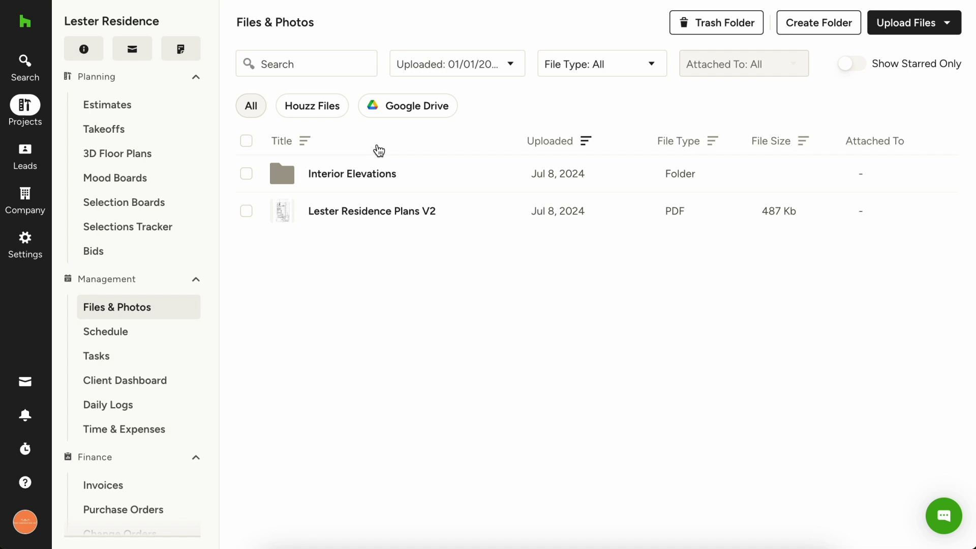
Filter Files & Photos to show only Google Drive files
click(392, 119)
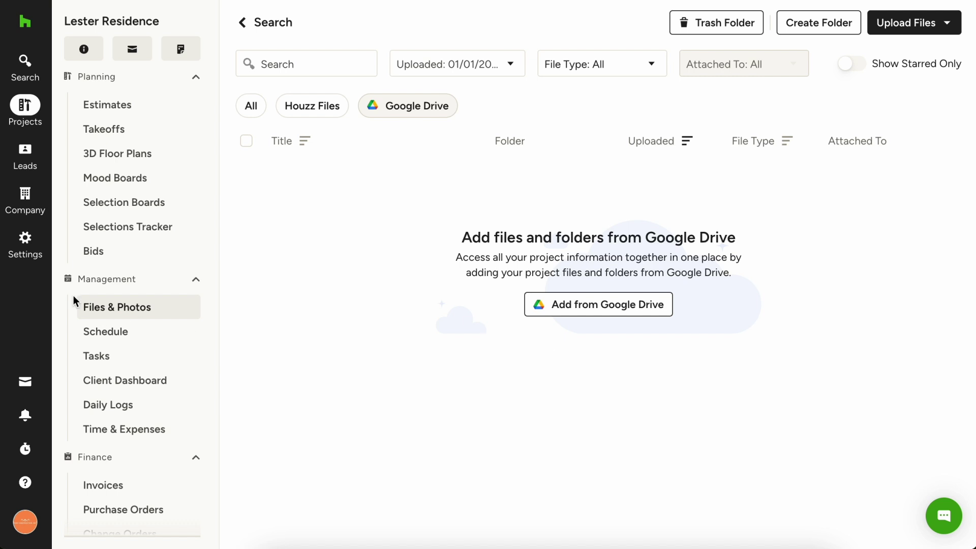
mouse_move(49, 267)
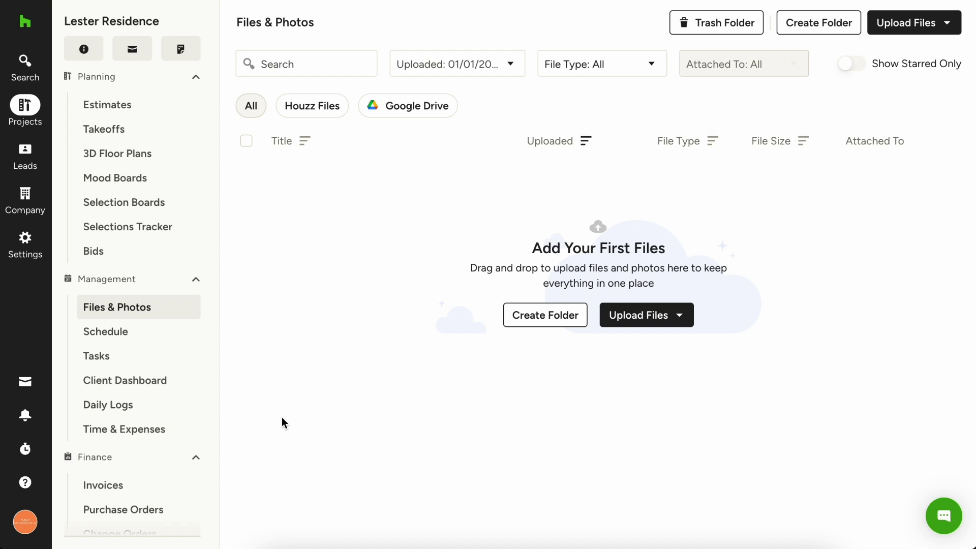
Start a new daily log reading 'Plumber roughed the house today'
click(171, 407)
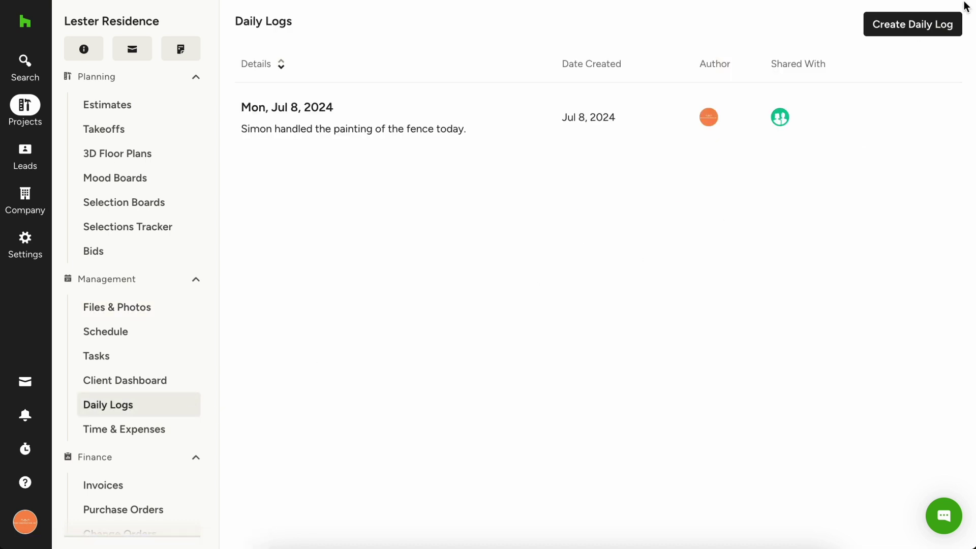
click(944, 22)
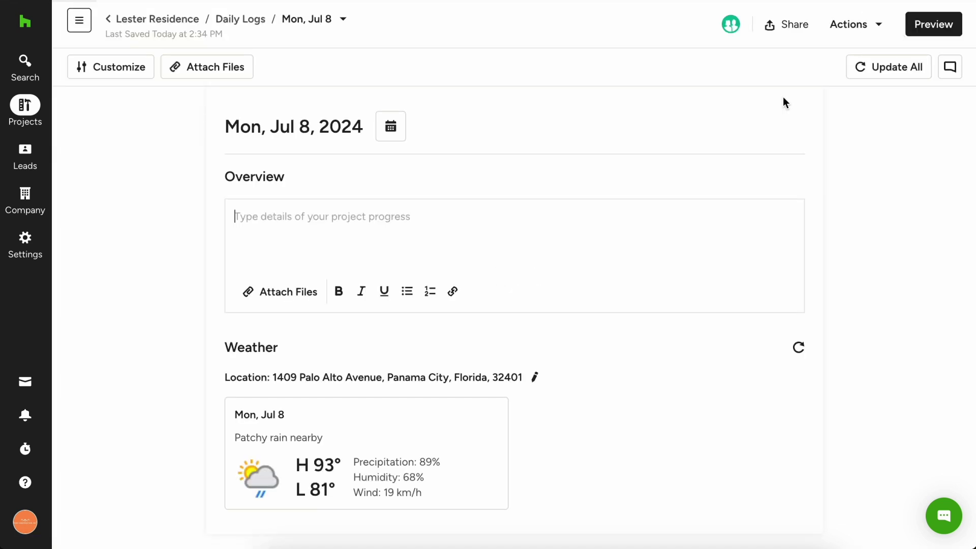
text(Plumber)
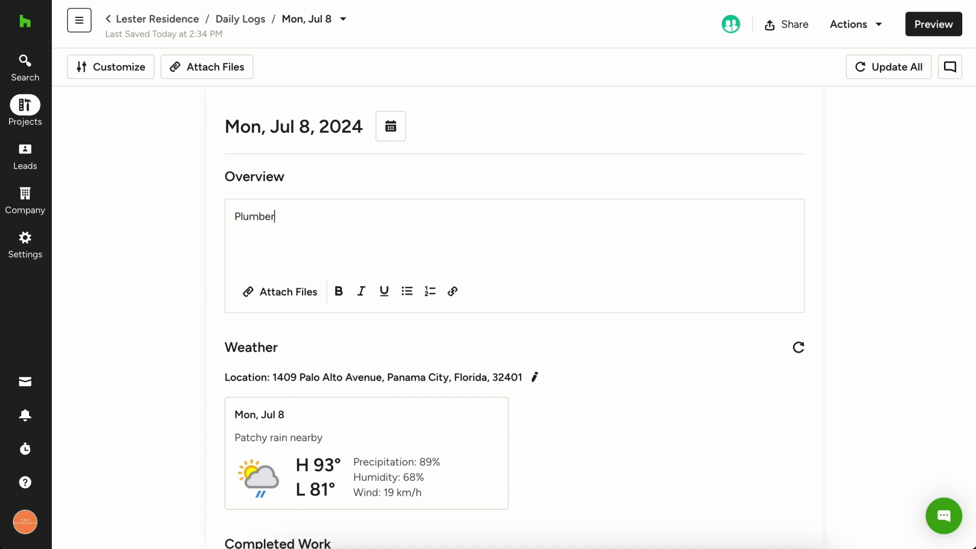
text( roughed the house today)
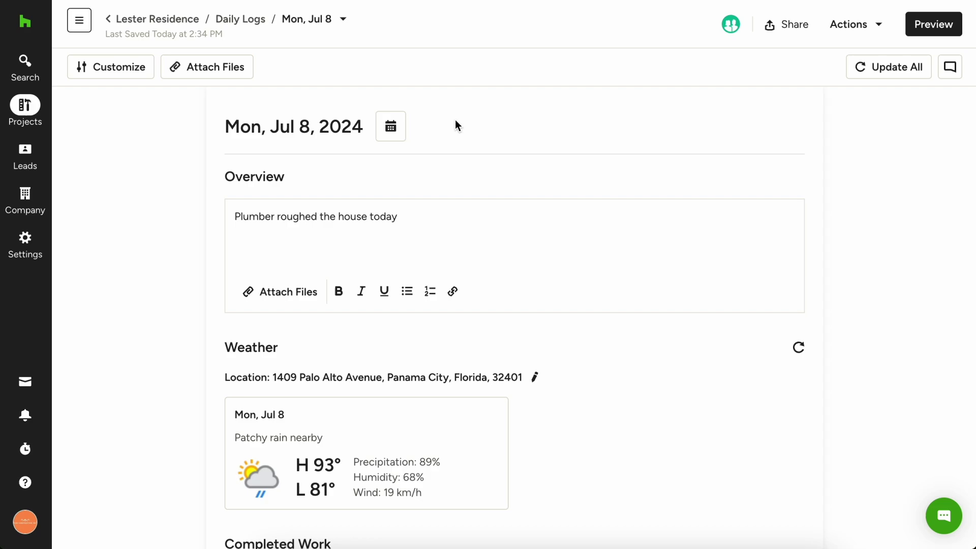
Check the log's date range without changes and open Attach Files
click(395, 129)
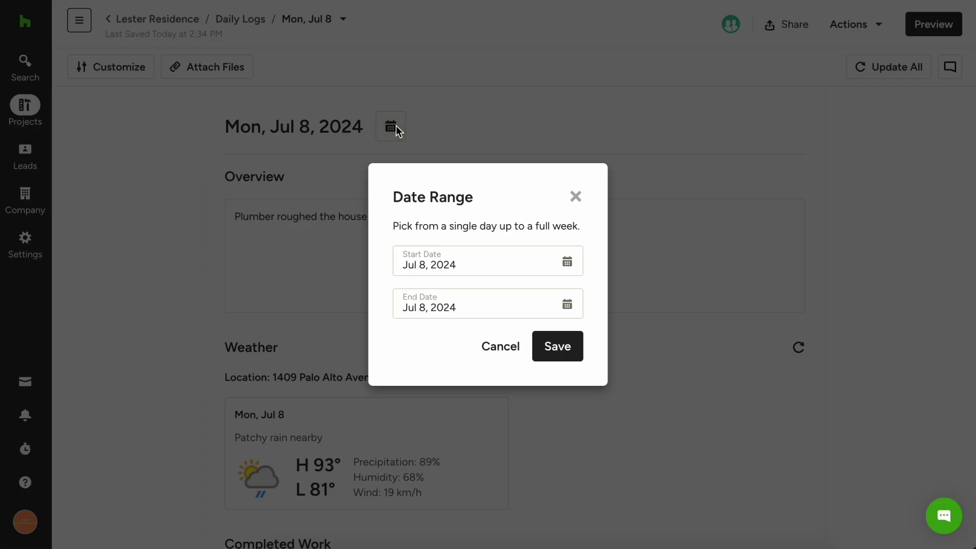
click(576, 196)
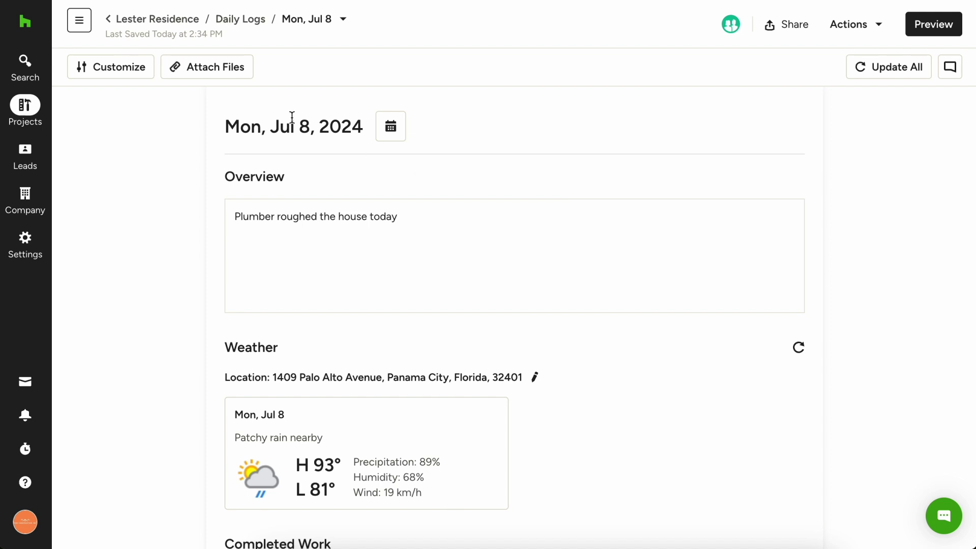
click(211, 68)
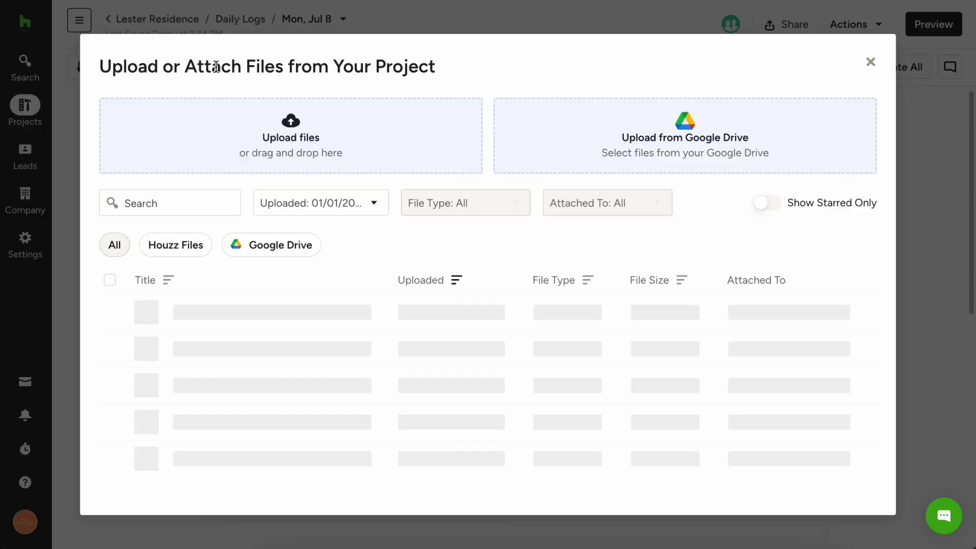
Close the attach window and add a Reported Issues task 'Need additional valve'
click(870, 62)
scroll(740, 383, down, 3)
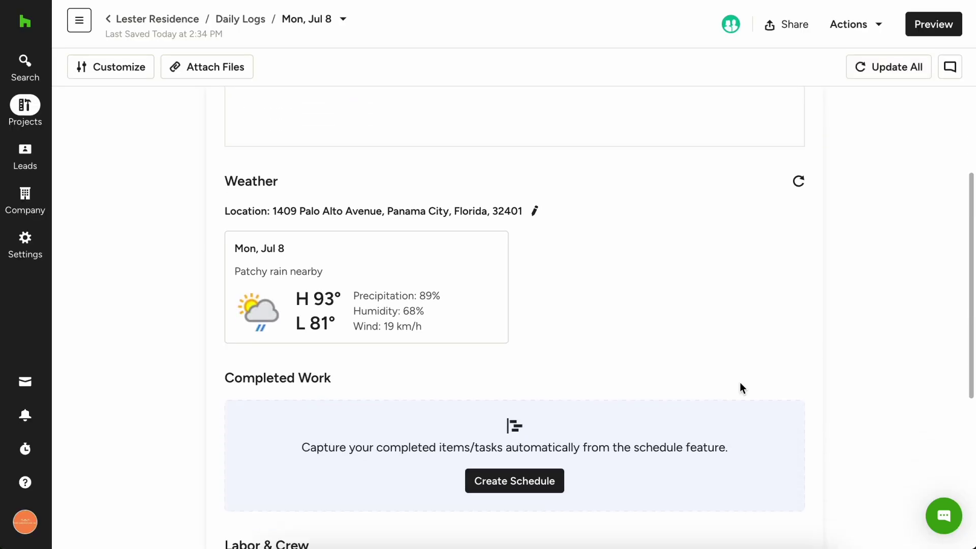
scroll(740, 384, down, 2)
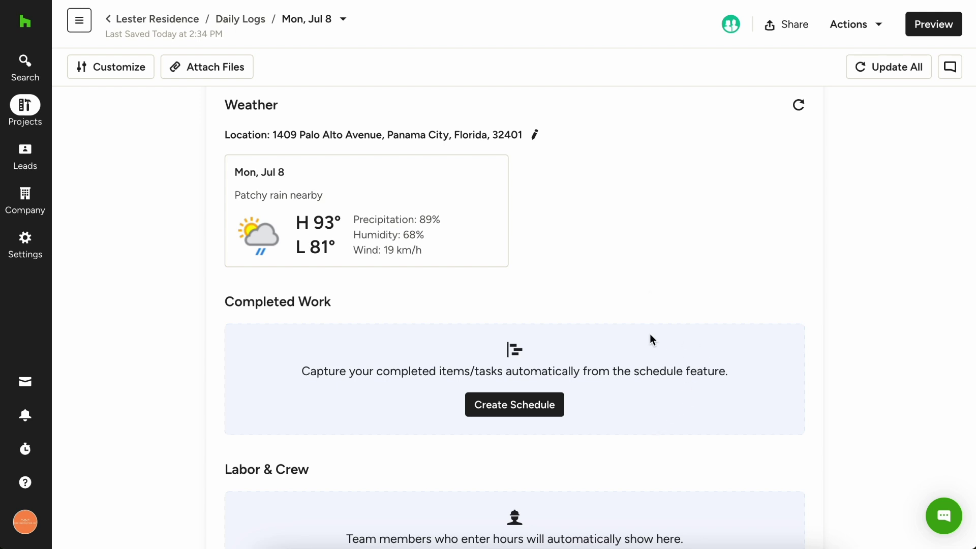
scroll(651, 335, down, 5)
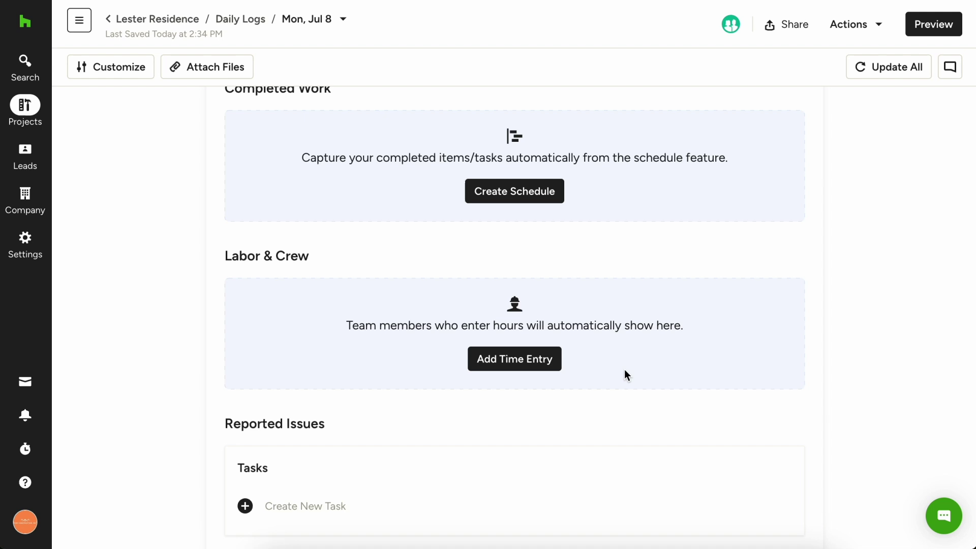
scroll(624, 375, down, 1)
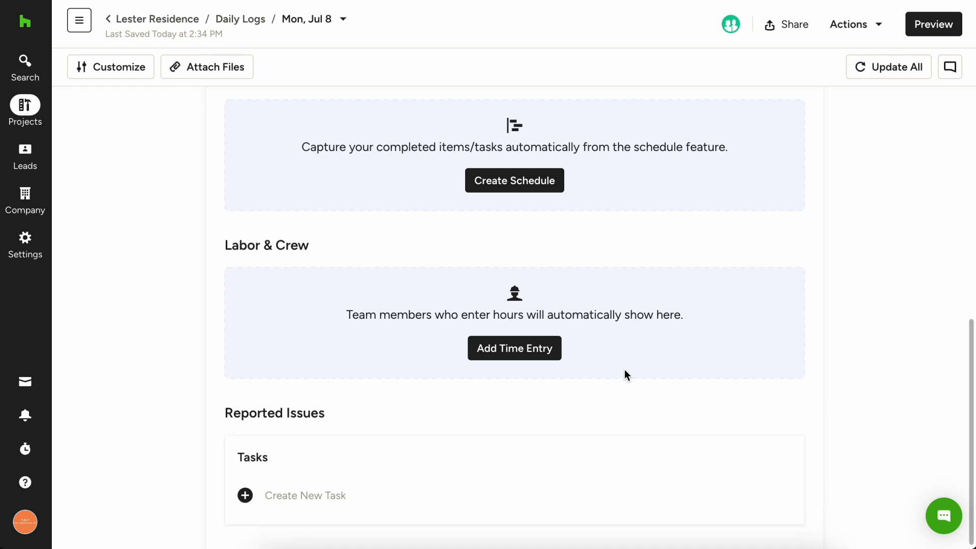
click(374, 497)
text(Need ad)
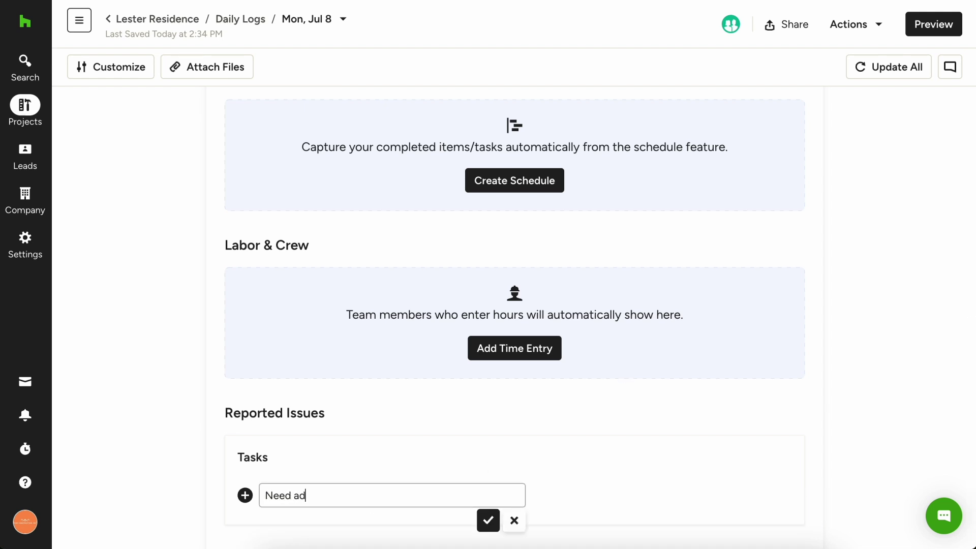
text(ditional valve)
click(488, 520)
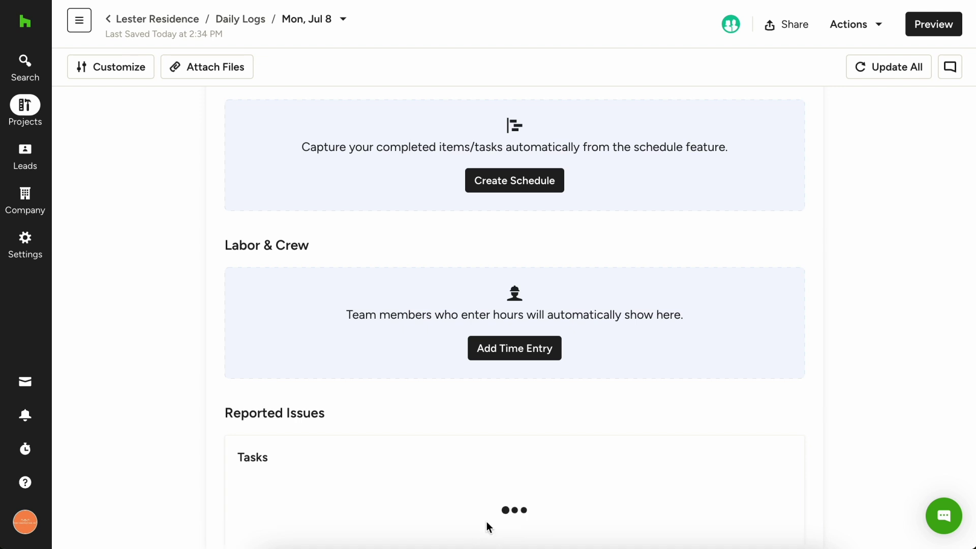
scroll(499, 485, up, 9)
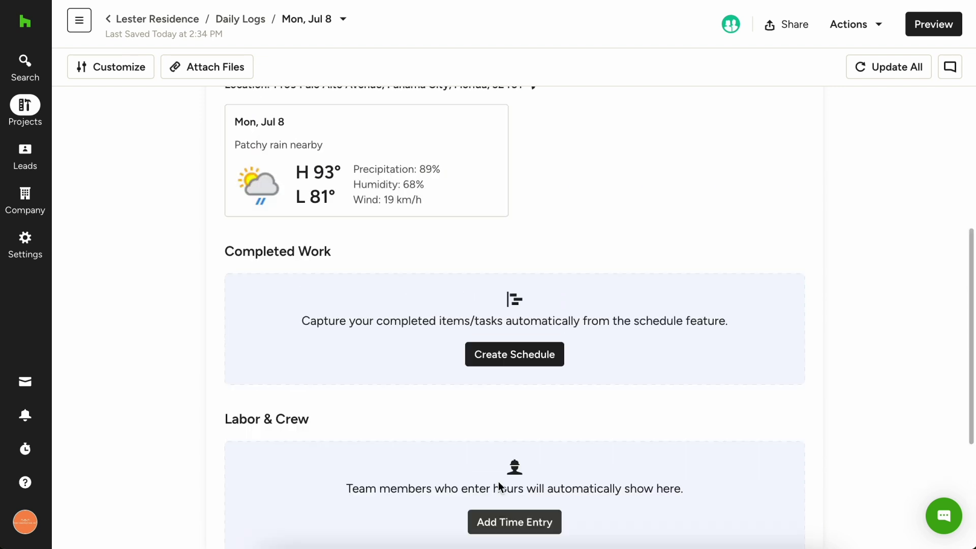
Set the daily log's start and end dates to Jul 4, 2024 and save
click(390, 126)
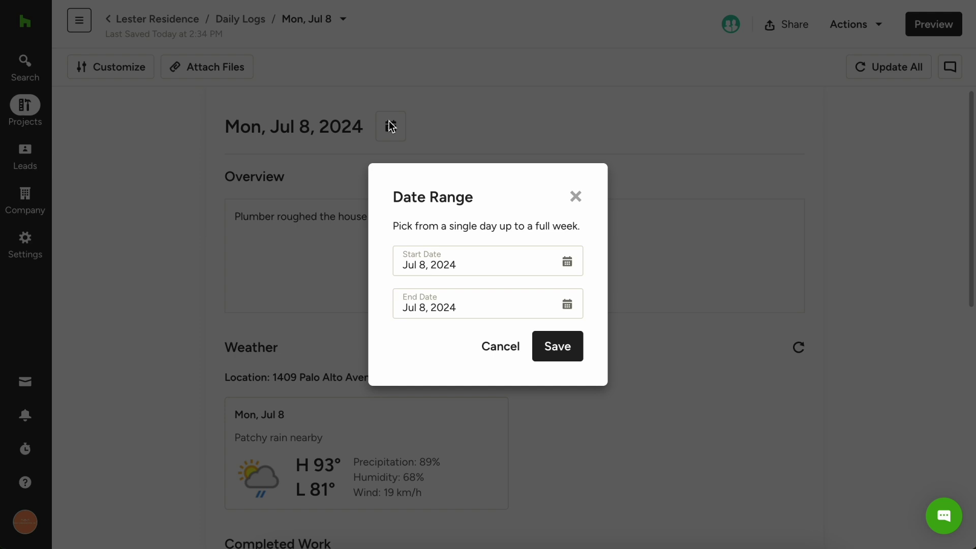
click(567, 262)
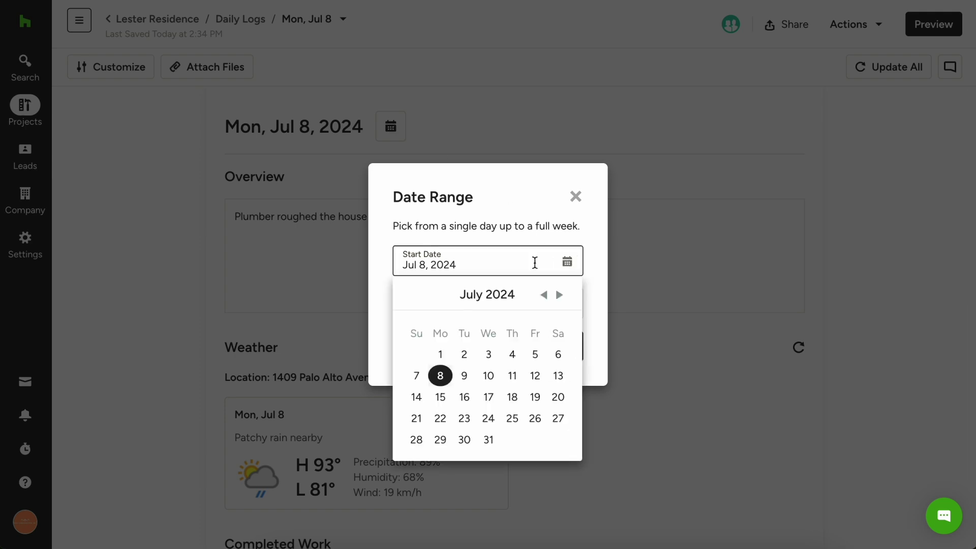
click(509, 351)
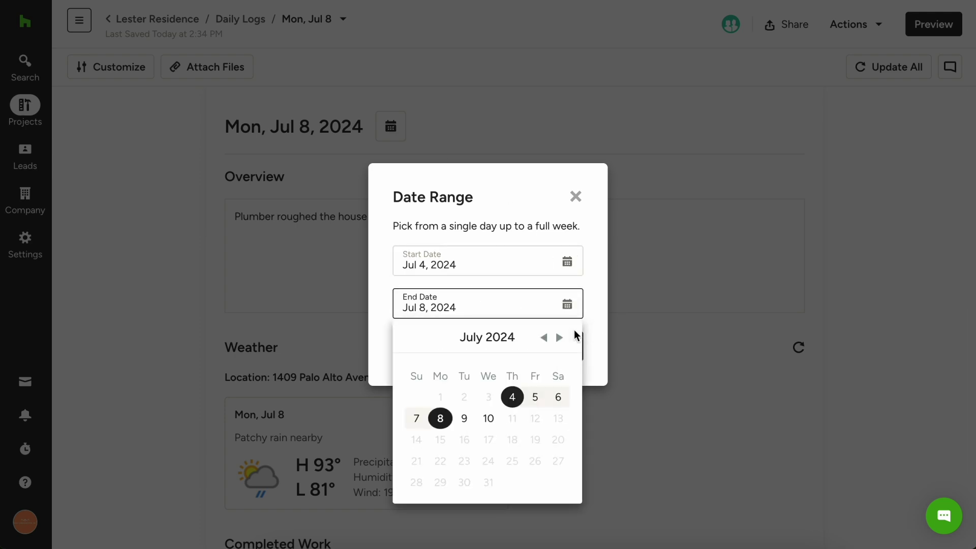
click(512, 397)
click(559, 347)
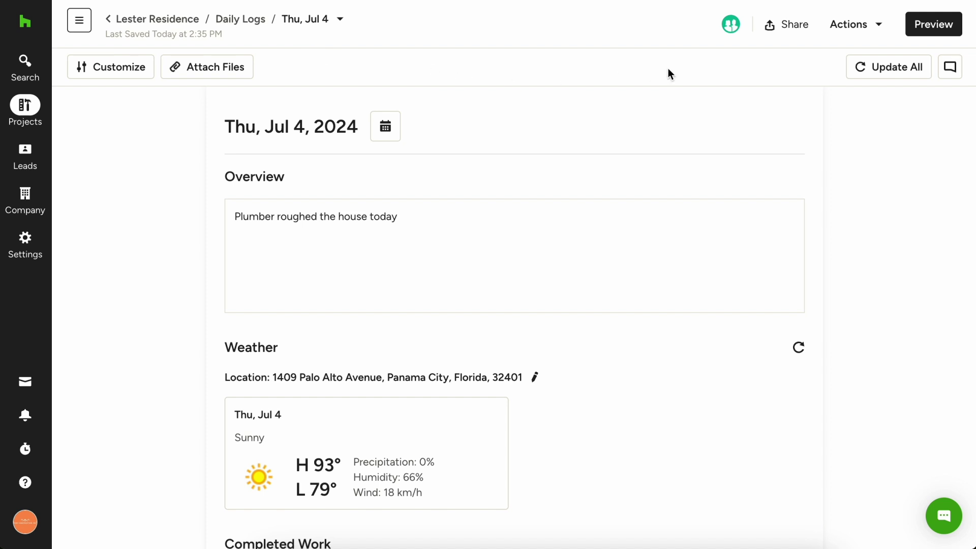
click(782, 29)
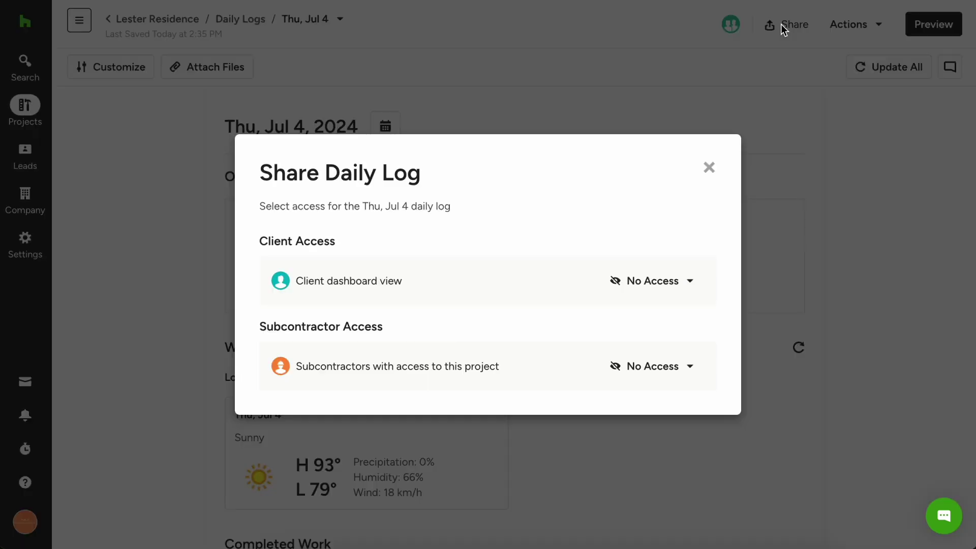
click(696, 281)
click(697, 280)
click(709, 168)
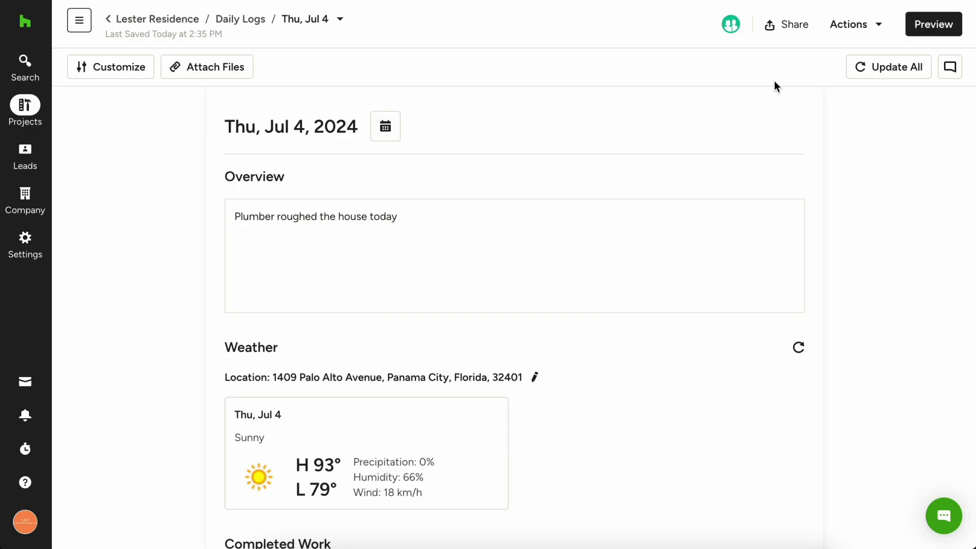
click(864, 31)
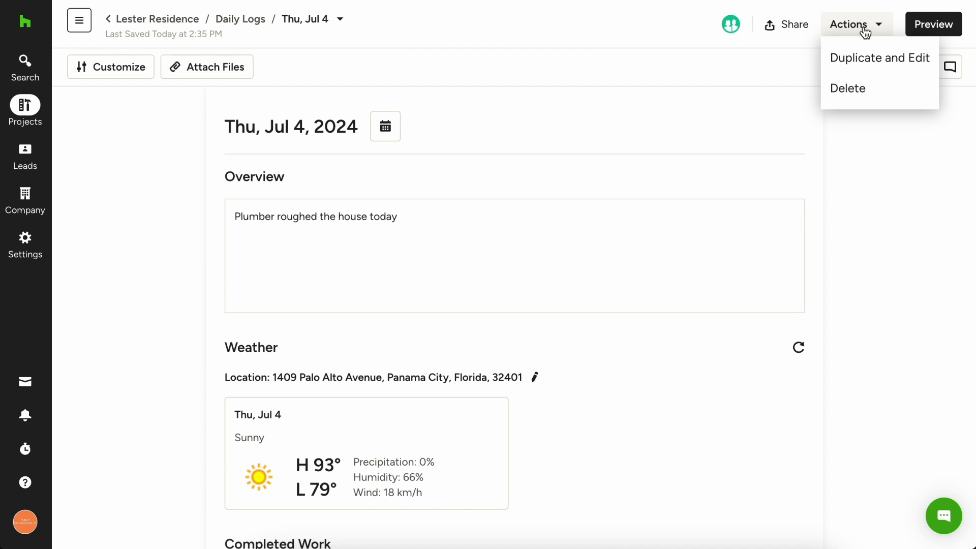
click(876, 30)
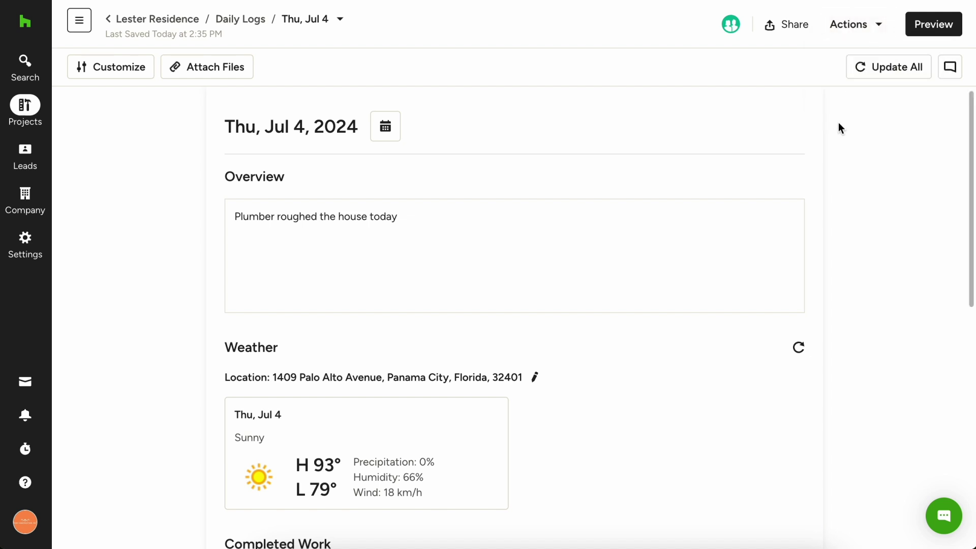
Post the team comment 'What did the plumber finish today?', check the Client tab, then close comments
click(949, 66)
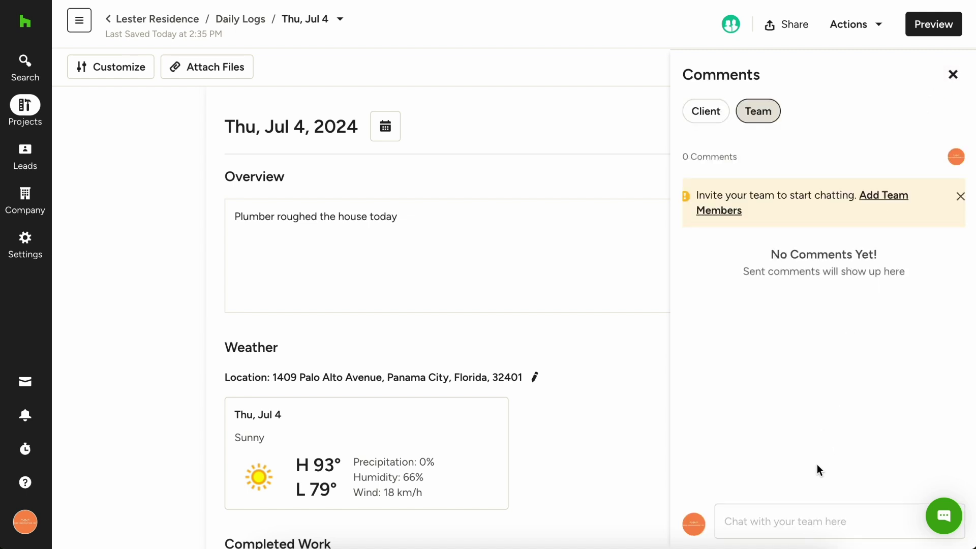
text(Wh)
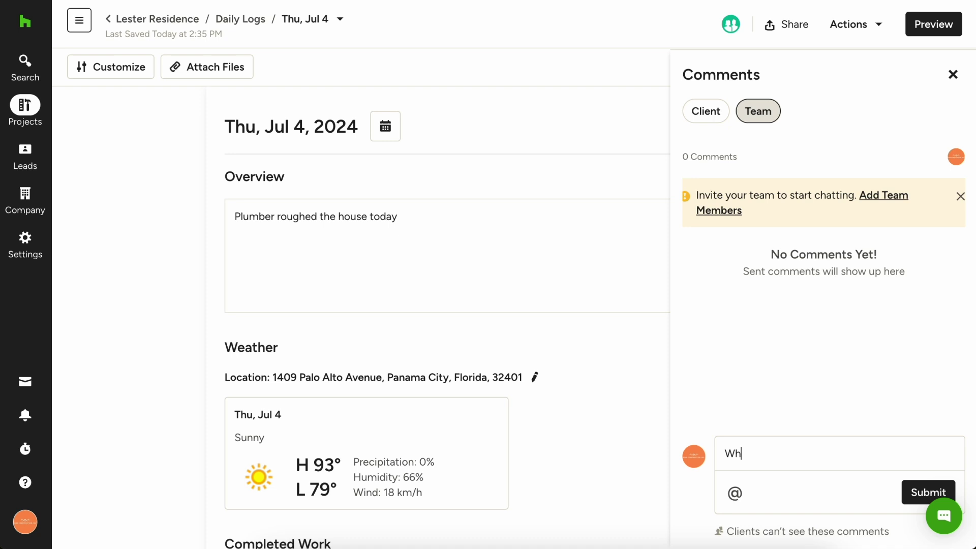
text(at did the plumber fi)
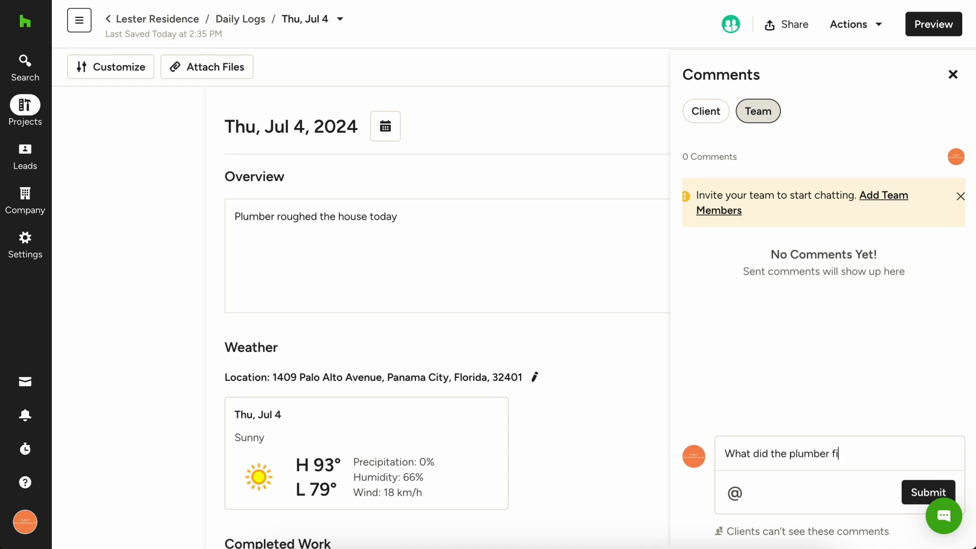
text(nish today?)
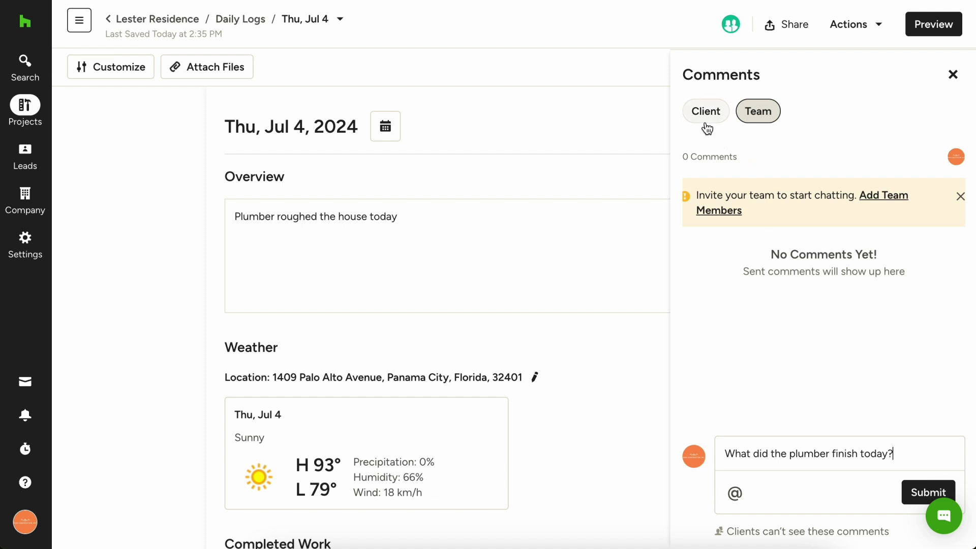
click(909, 485)
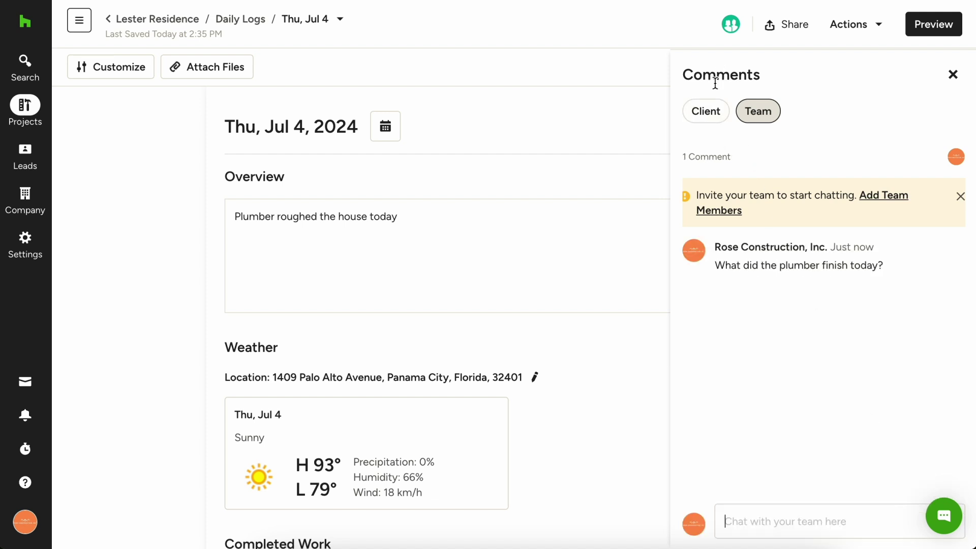
click(703, 117)
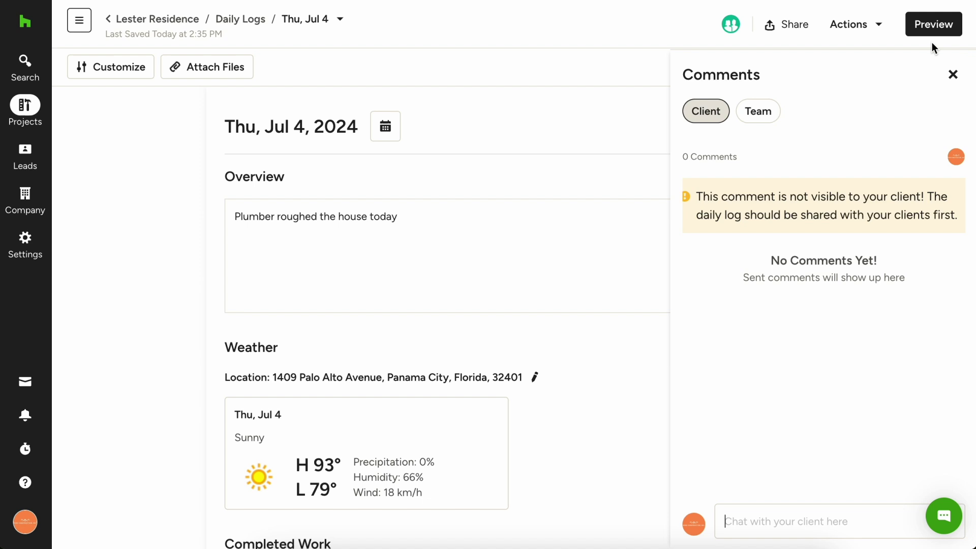
click(953, 75)
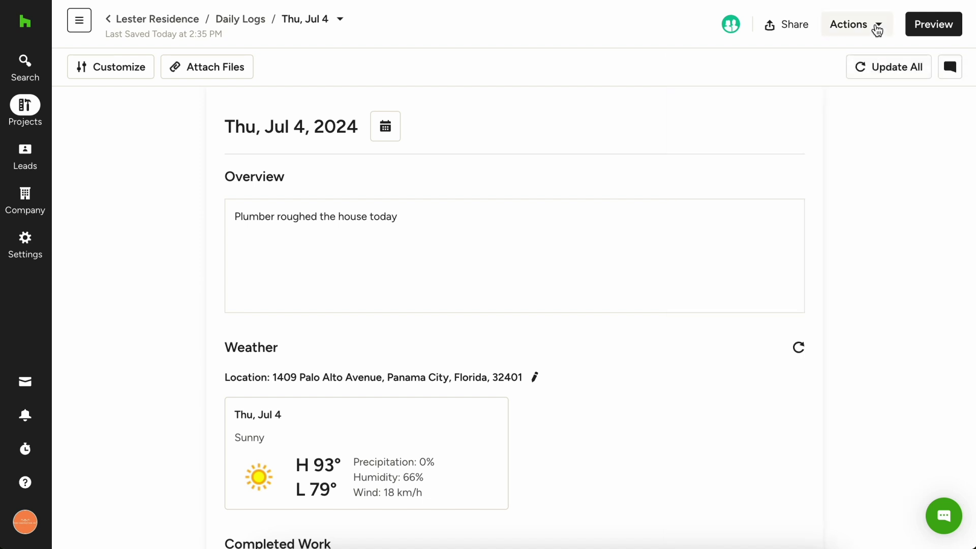
Duplicate the daily log with both start and end date set to Jul 5, 2024
click(878, 31)
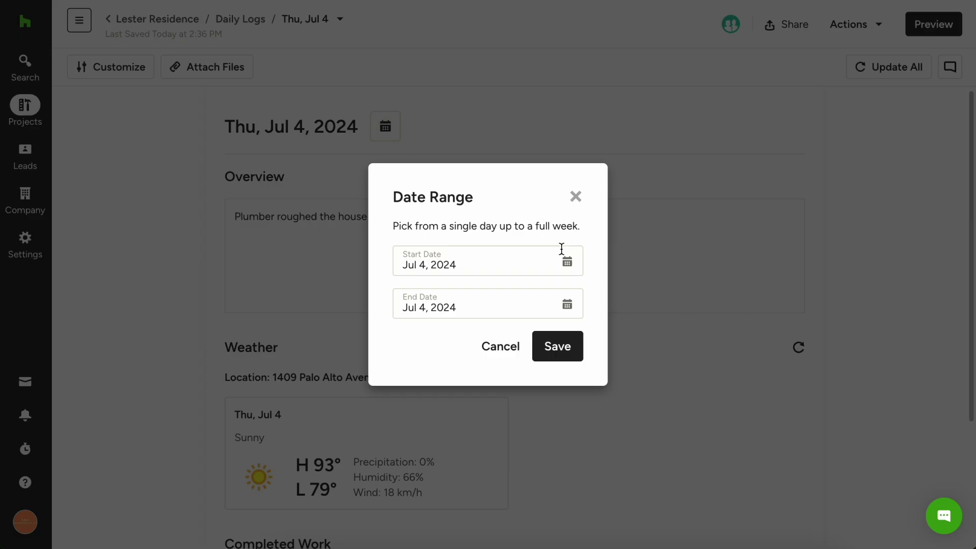
click(483, 269)
click(534, 355)
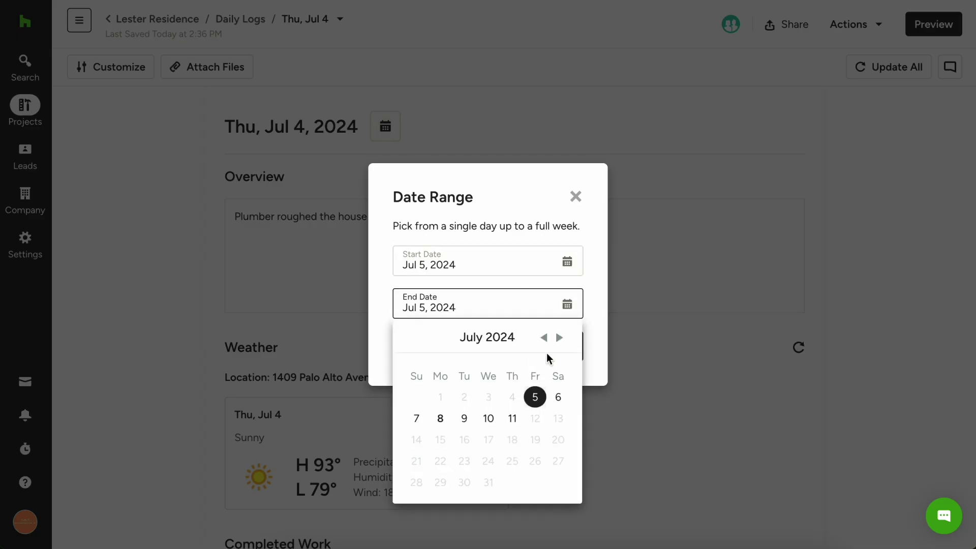
click(534, 396)
click(561, 352)
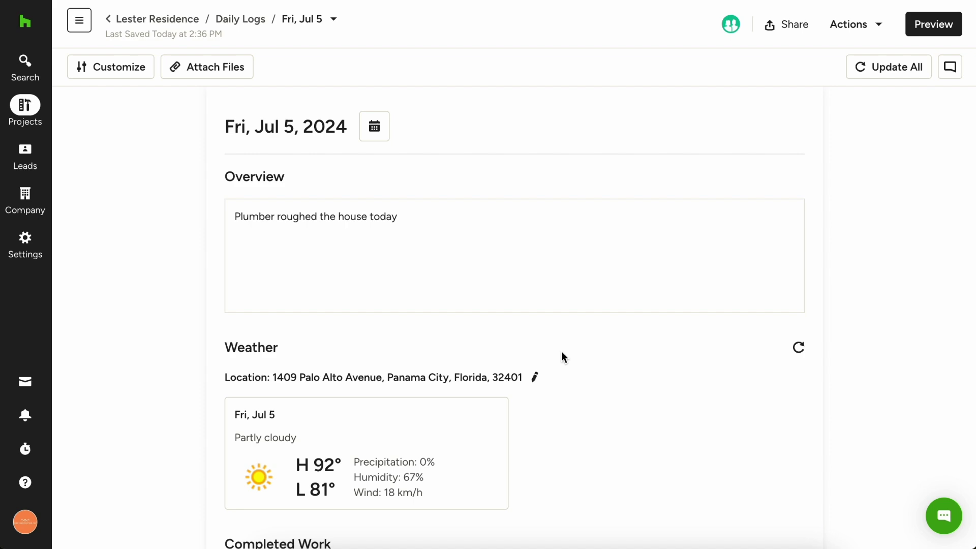